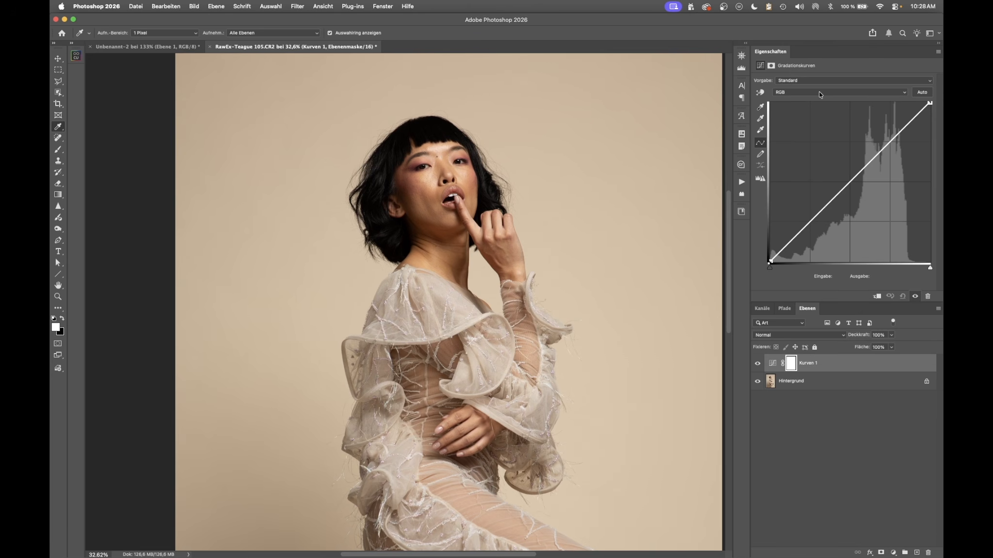
Lower the Kurven 1 red channel on the photo's background using on-image adjustment, mapping input of about 203 to output 184.
{"action": "left_click", "coordinate": [819, 92]}
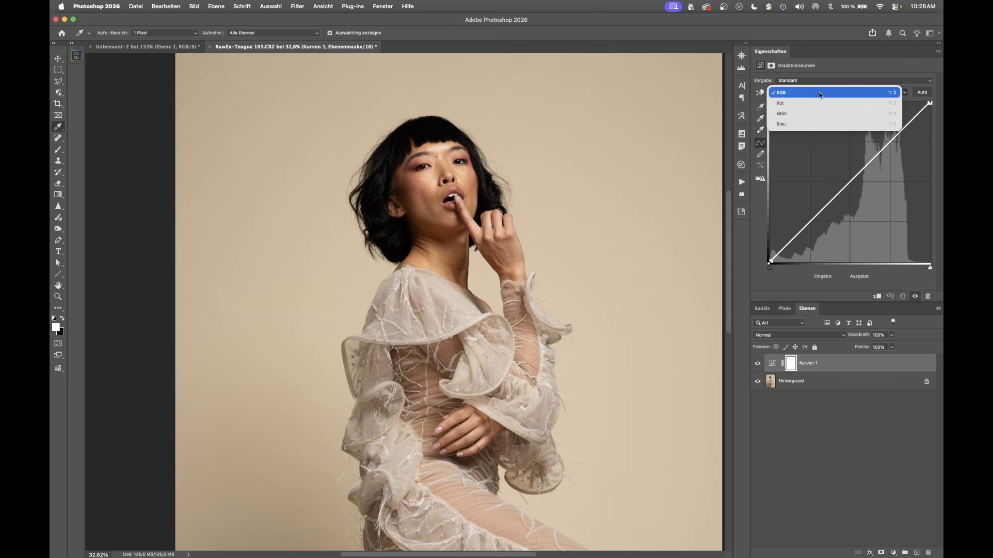
{"action": "left_click", "coordinate": [816, 102]}
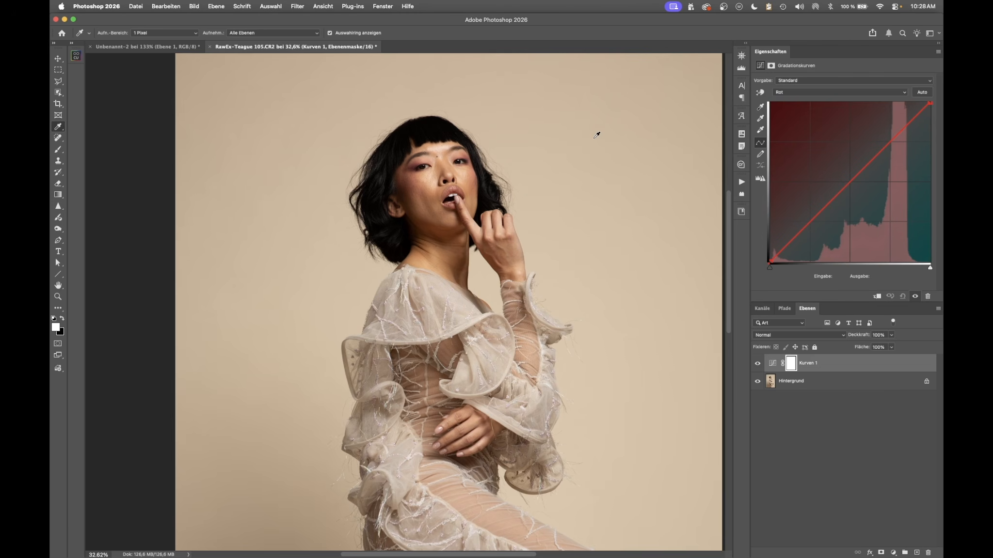
{"action": "left_click", "coordinate": [605, 121]}
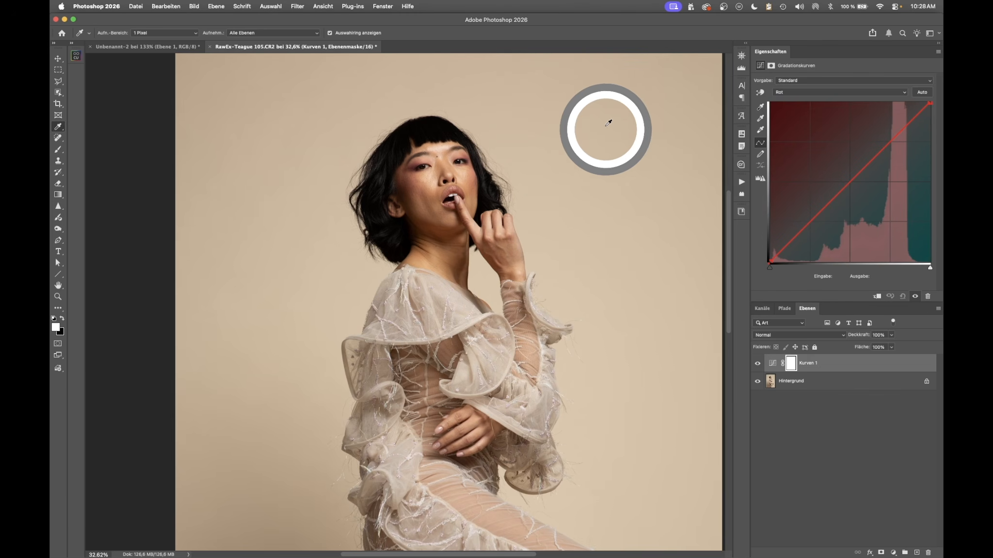
{"action": "left_click", "coordinate": [761, 92]}
{"action": "left_click_drag", "start_coordinate": [627, 122], "coordinate": [631, 126]}
Lower the green channel on the background with on-image adjustment, mapping input of about 178 to output 163.
{"action": "left_click", "coordinate": [815, 92]}
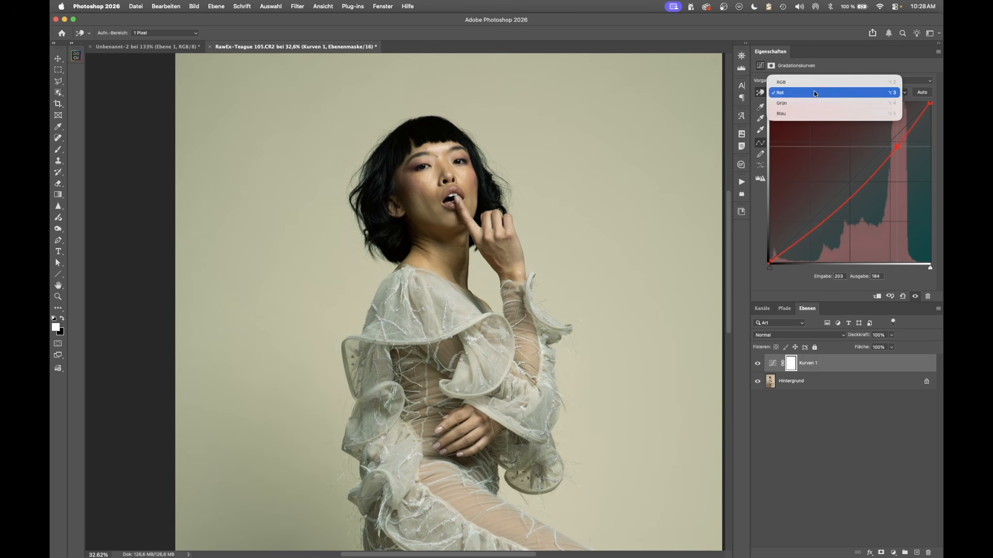
{"action": "left_click", "coordinate": [809, 104]}
{"action": "left_click_drag", "start_coordinate": [662, 92], "coordinate": [665, 104]}
Raise the blue channel on the background with on-image adjustment, mapping input of about 159 to output 172.
{"action": "left_click", "coordinate": [808, 91]}
{"action": "left_click", "coordinate": [788, 104]}
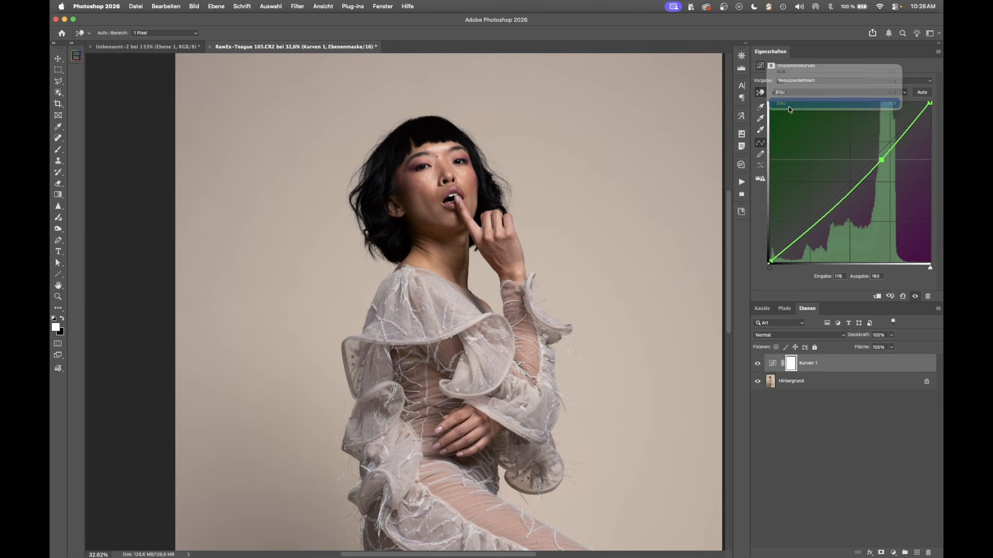
{"action": "left_click_drag", "start_coordinate": [634, 114], "coordinate": [634, 109]}
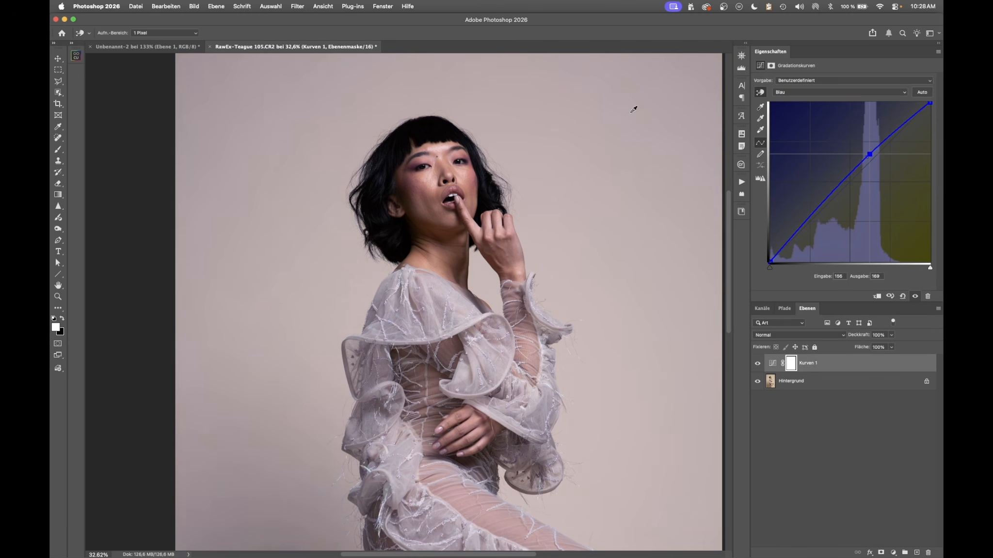
Raise the green channel slightly on the background, and raise the red channel so input of about 203 maps to output 191.
{"action": "left_click", "coordinate": [821, 88]}
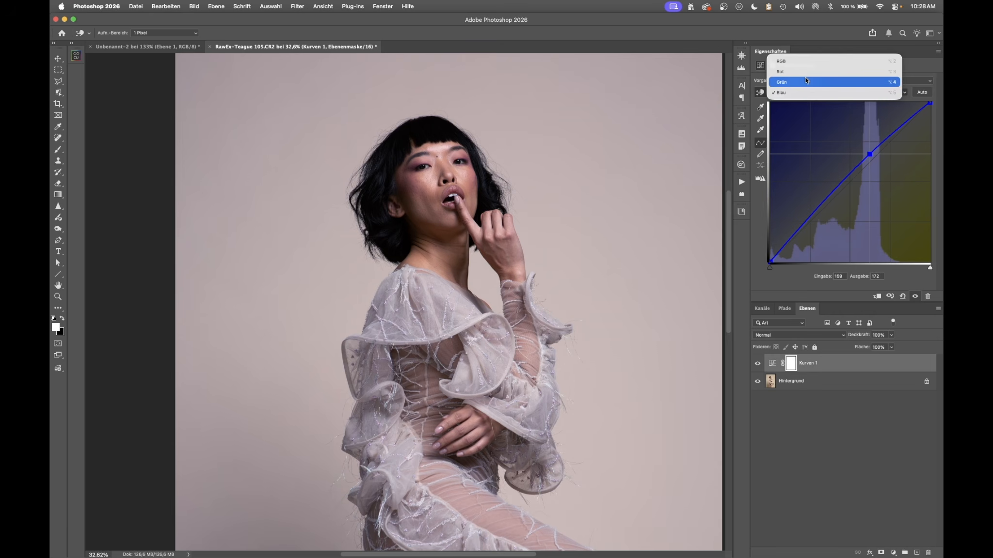
{"action": "left_click", "coordinate": [805, 78]}
{"action": "left_click_drag", "start_coordinate": [651, 132], "coordinate": [651, 130]}
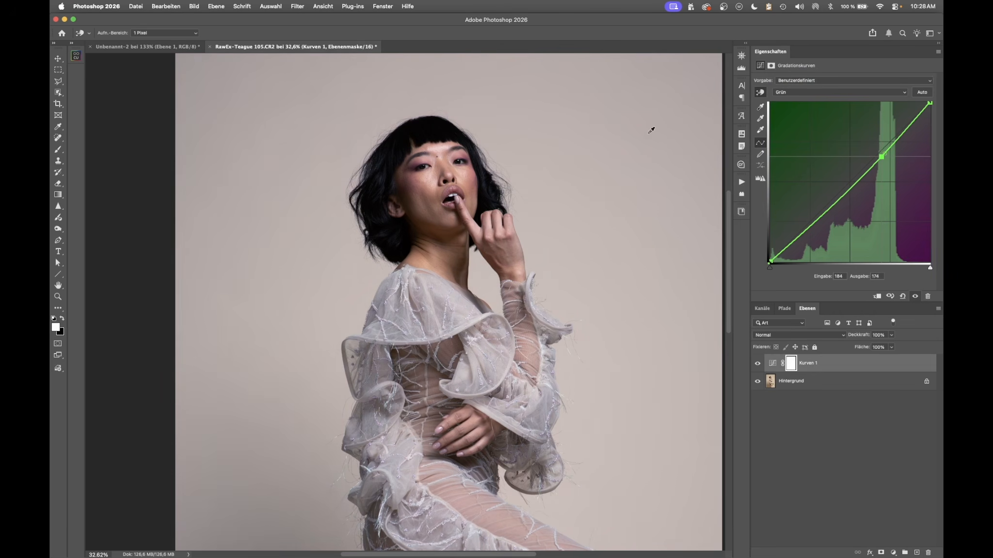
{"action": "left_click", "coordinate": [801, 91]}
{"action": "left_click", "coordinate": [798, 80]}
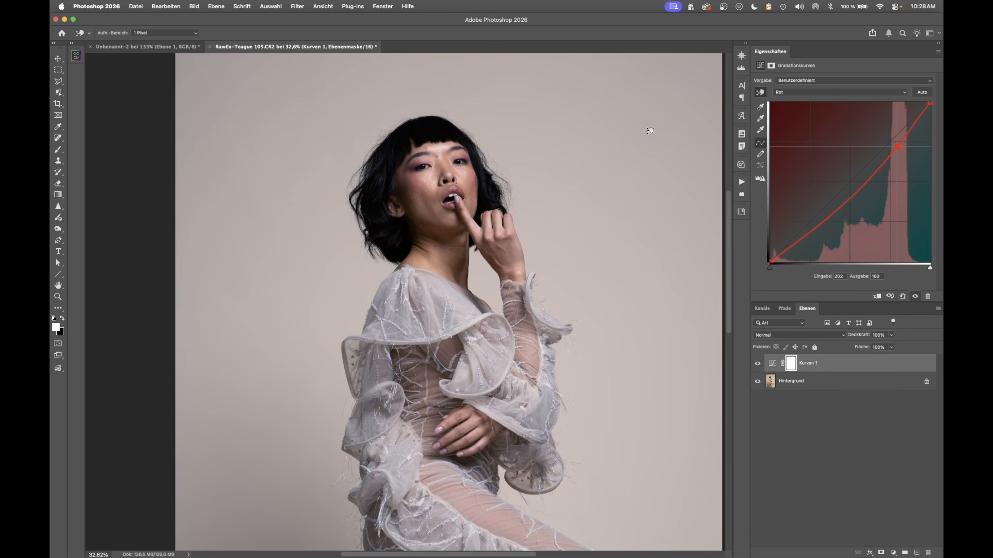
{"action": "left_click_drag", "start_coordinate": [650, 129], "coordinate": [648, 125]}
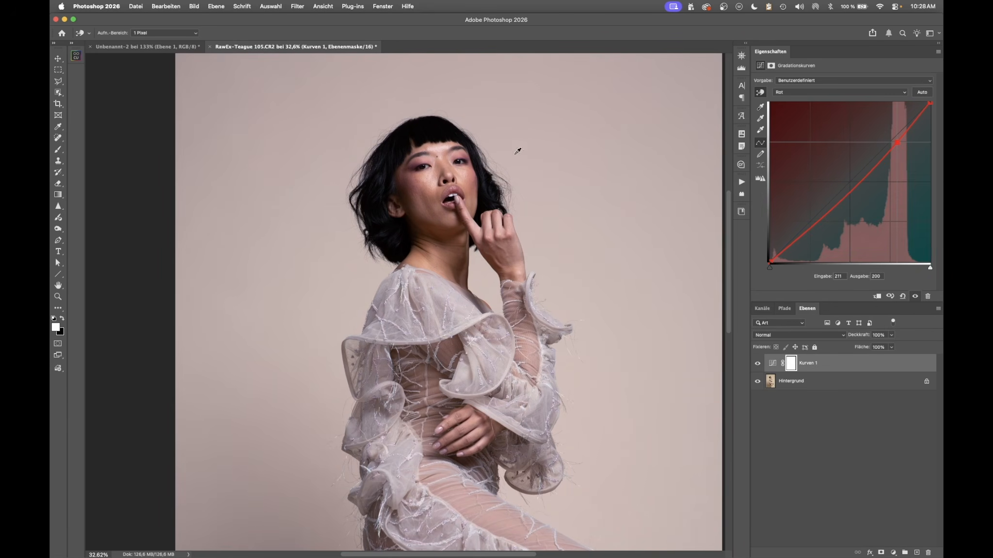
Brighten the composite RGB curve slightly on the background, mapping input of about 181 to output 188.
{"action": "left_click", "coordinate": [823, 91]}
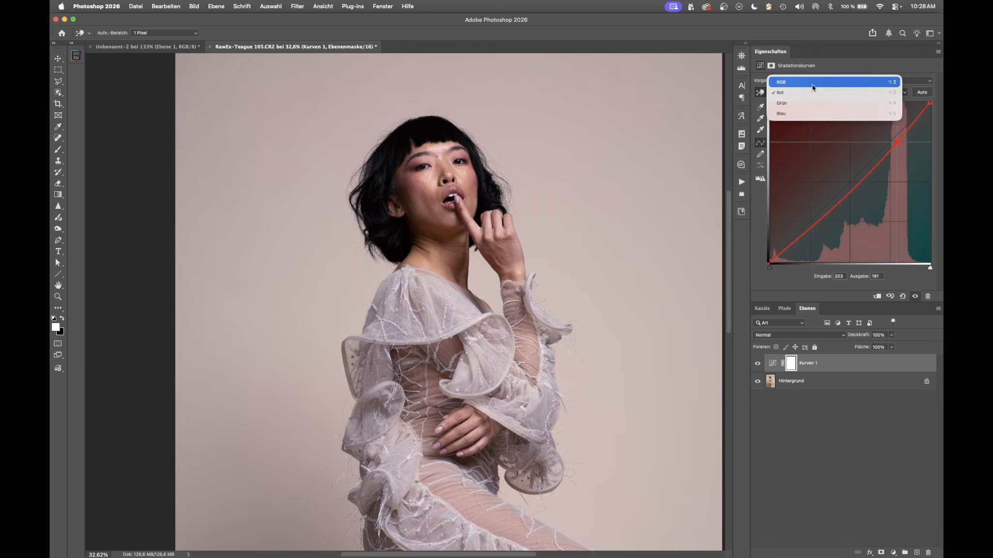
{"action": "left_click", "coordinate": [812, 85]}
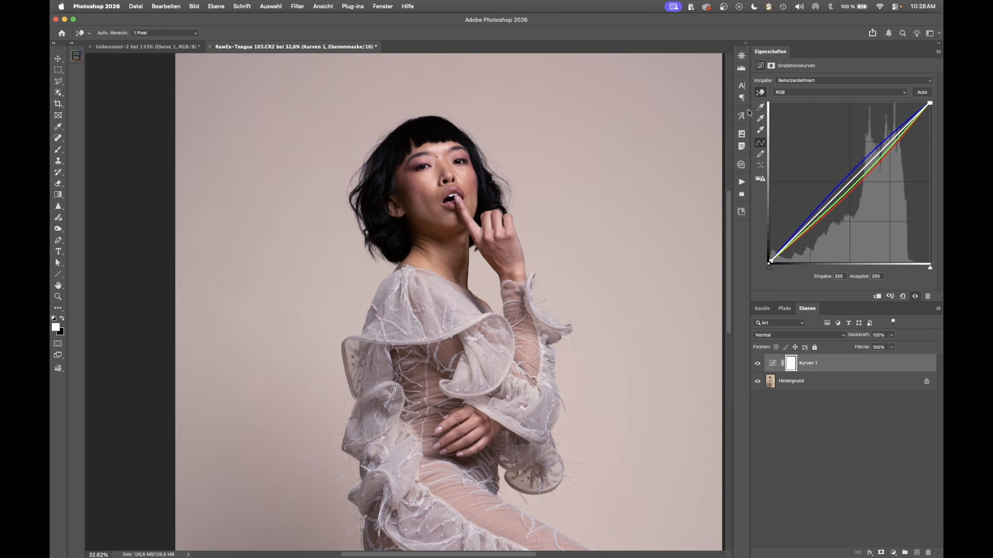
{"action": "left_click_drag", "start_coordinate": [640, 126], "coordinate": [638, 122]}
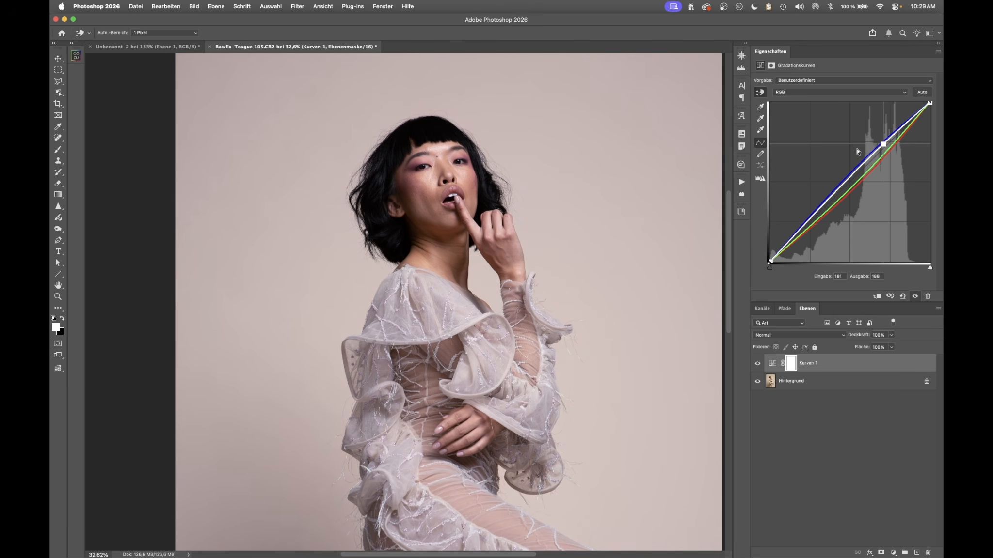
Delete the Kurven 1 adjustment layer.
{"action": "left_click", "coordinate": [815, 92]}
{"action": "left_click", "coordinate": [872, 61]}
{"action": "left_click_drag", "start_coordinate": [871, 368], "coordinate": [927, 553]}
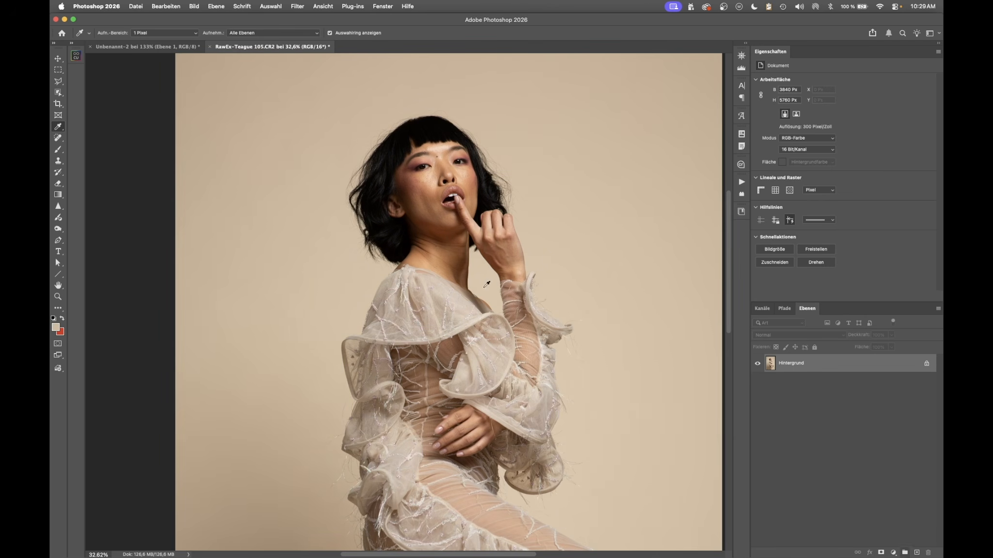
Open the Infinite Curves plug-in and create a curve layer with a 128 midtone colour point shifted to blue at 227°.
{"action": "left_click", "coordinate": [76, 56]}
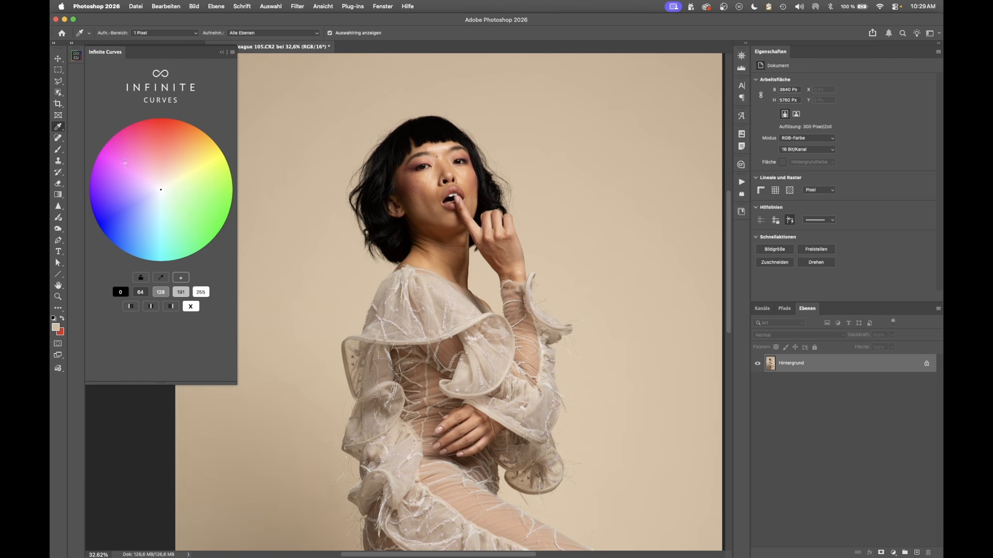
{"action": "left_click", "coordinate": [158, 193]}
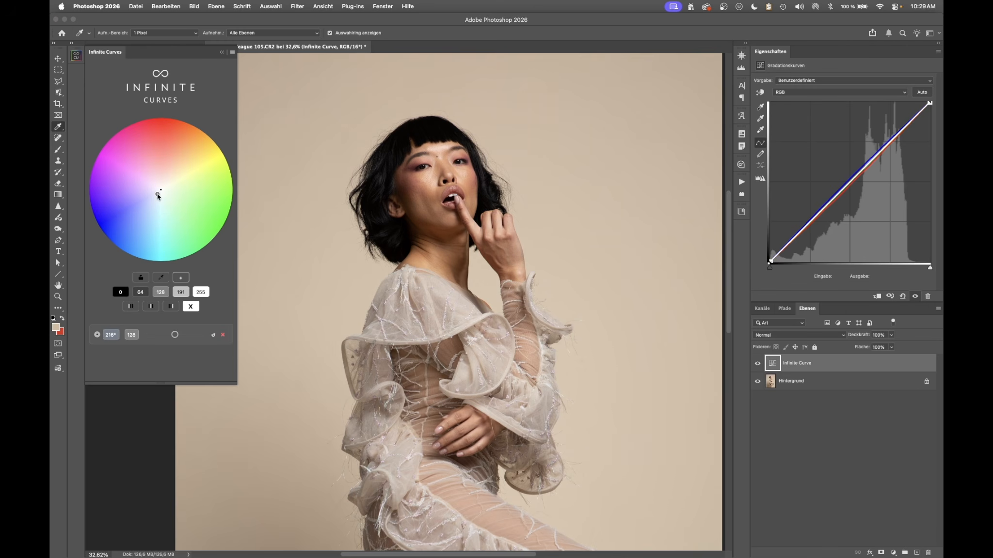
{"action": "left_click_drag", "start_coordinate": [157, 195], "coordinate": [153, 202]}
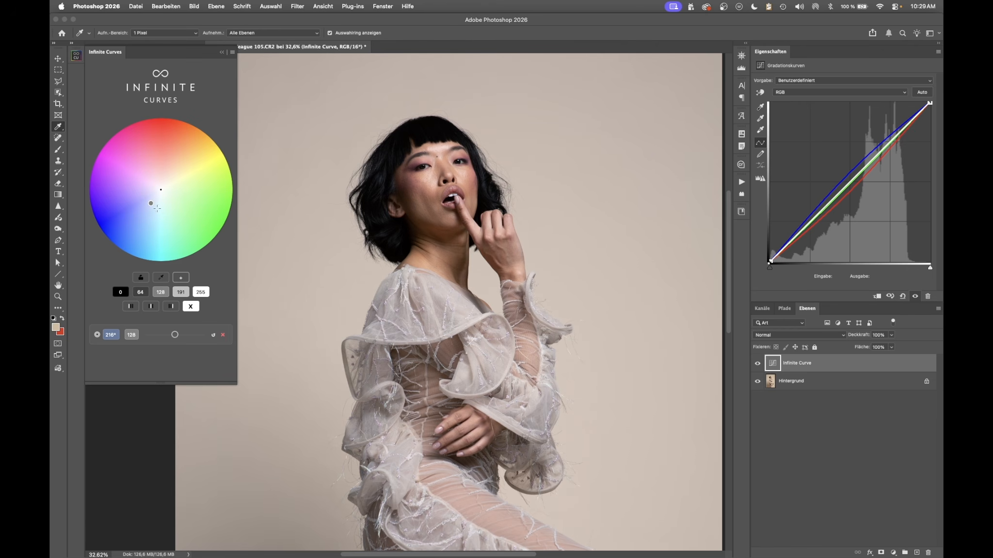
{"action": "mouse_move", "coordinate": [152, 203]}
{"action": "left_mouse_down"}
{"action": "mouse_move", "coordinate": [177, 179]}
{"action": "mouse_move", "coordinate": [167, 184]}
{"action": "mouse_move", "coordinate": [173, 206]}
{"action": "mouse_move", "coordinate": [134, 180]}
{"action": "mouse_move", "coordinate": [165, 177]}
{"action": "mouse_move", "coordinate": [162, 194]}
{"action": "mouse_move", "coordinate": [183, 206]}
{"action": "mouse_move", "coordinate": [168, 162]}
{"action": "mouse_move", "coordinate": [146, 206]}
{"action": "left_mouse_up"}
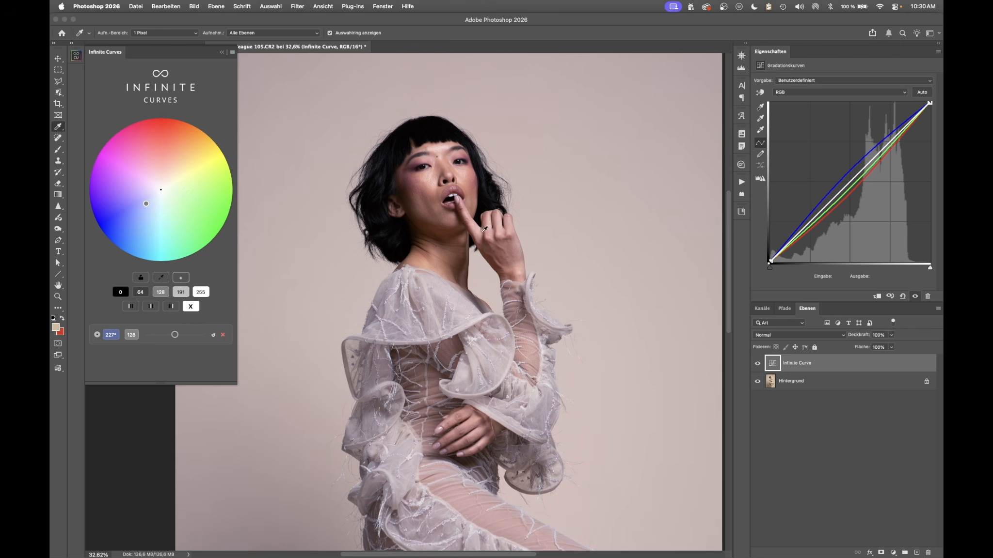
Replace the 128 point with a neutral point at tone 201 sampled from the photo's bright background, and enlarge the Infinite Curves panel.
{"action": "left_click", "coordinate": [223, 334]}
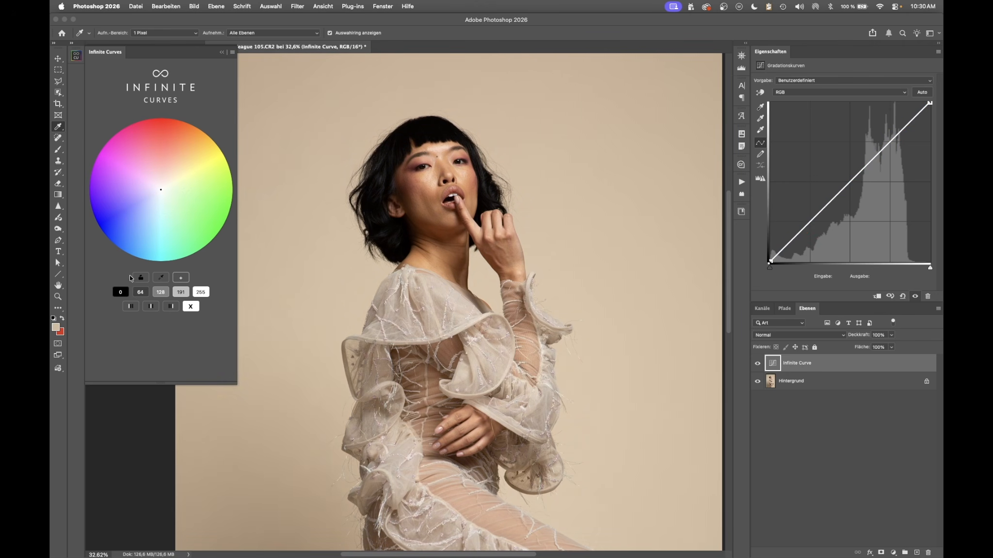
{"action": "left_click", "coordinate": [184, 280]}
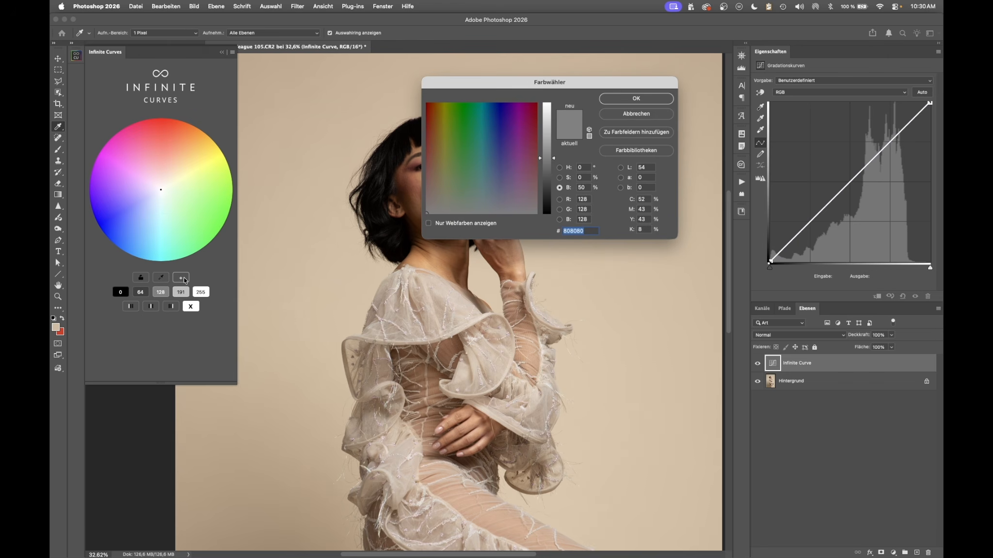
{"action": "left_click_drag", "start_coordinate": [479, 89], "coordinate": [595, 274]}
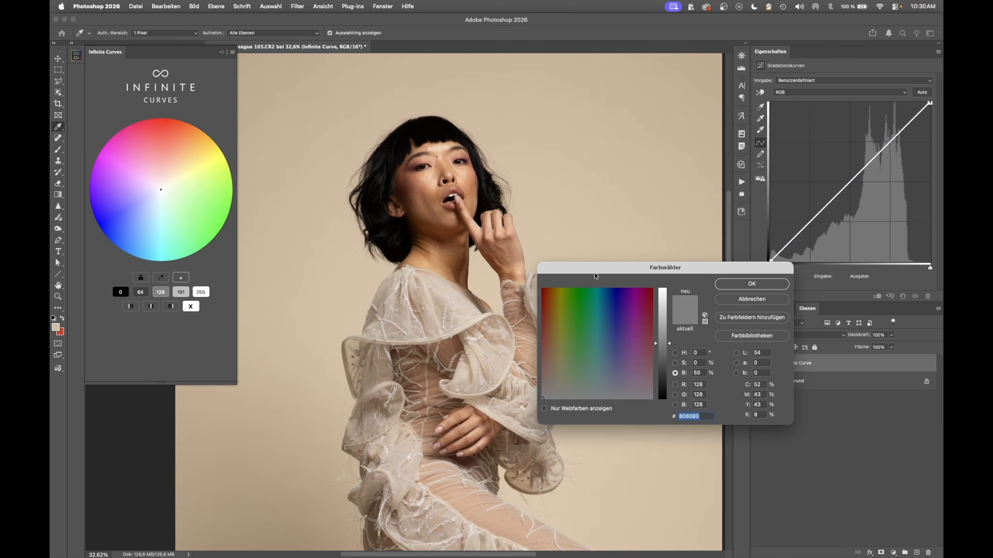
{"action": "left_click", "coordinate": [571, 142]}
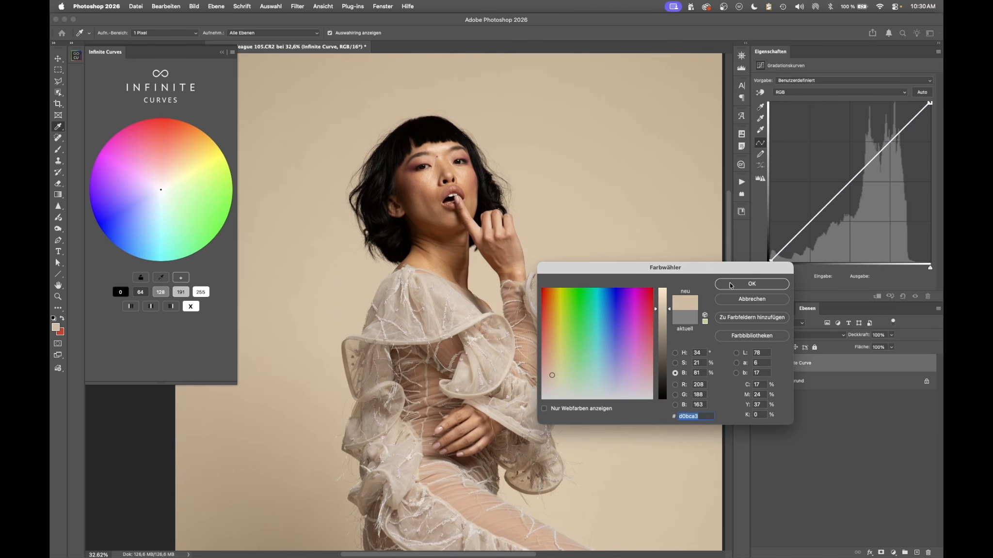
{"action": "left_click", "coordinate": [605, 123]}
{"action": "left_click", "coordinate": [731, 285]}
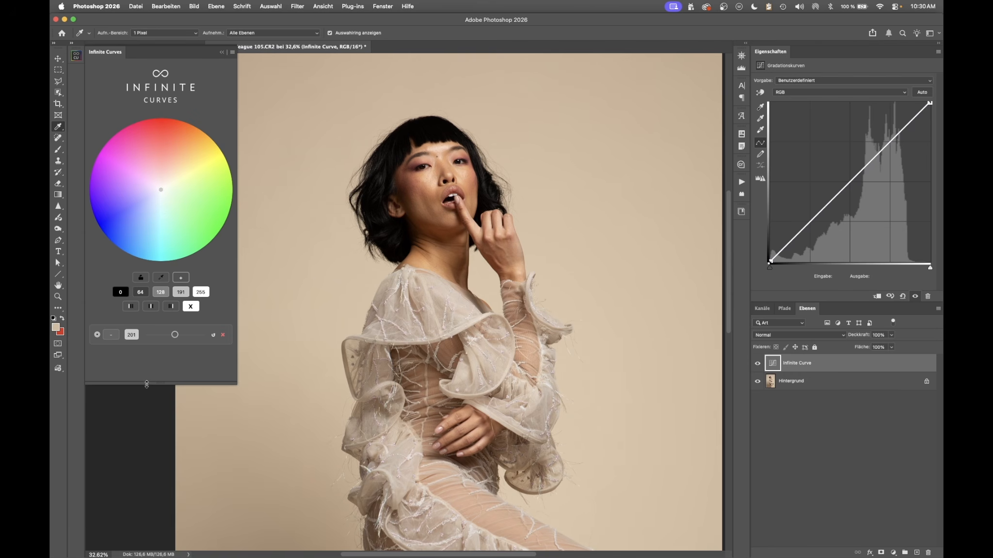
{"action": "left_click_drag", "start_coordinate": [146, 384], "coordinate": [147, 437]}
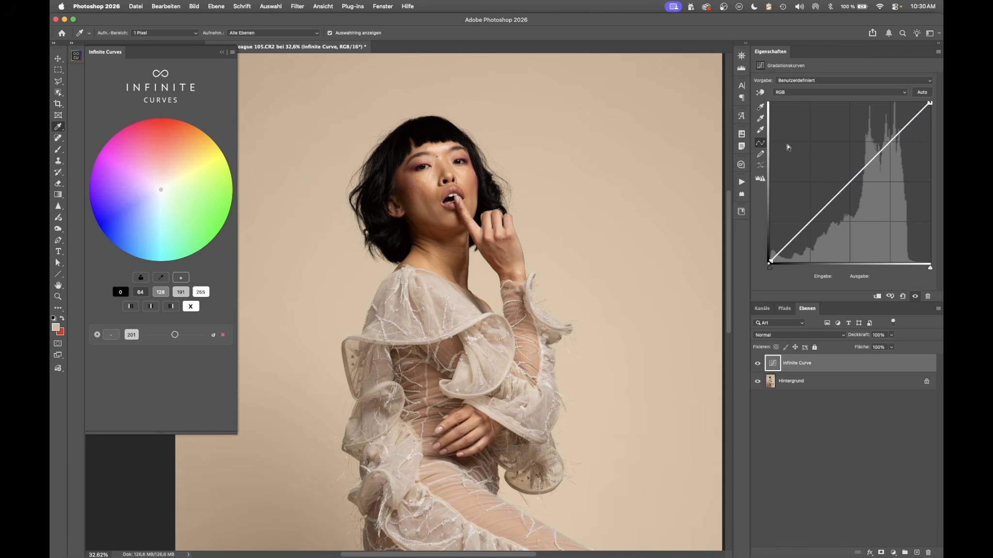
Inspect the sampled point on the red curve, return to RGB, and shift the 201 point's colour to blue at 227°.
{"action": "left_click", "coordinate": [836, 94]}
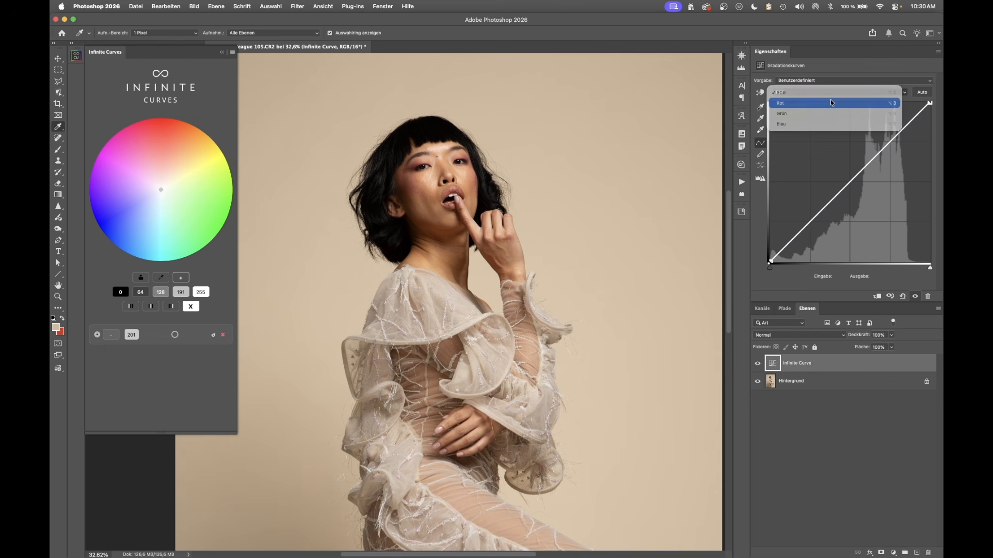
{"action": "left_click", "coordinate": [831, 102]}
{"action": "left_click", "coordinate": [896, 137]}
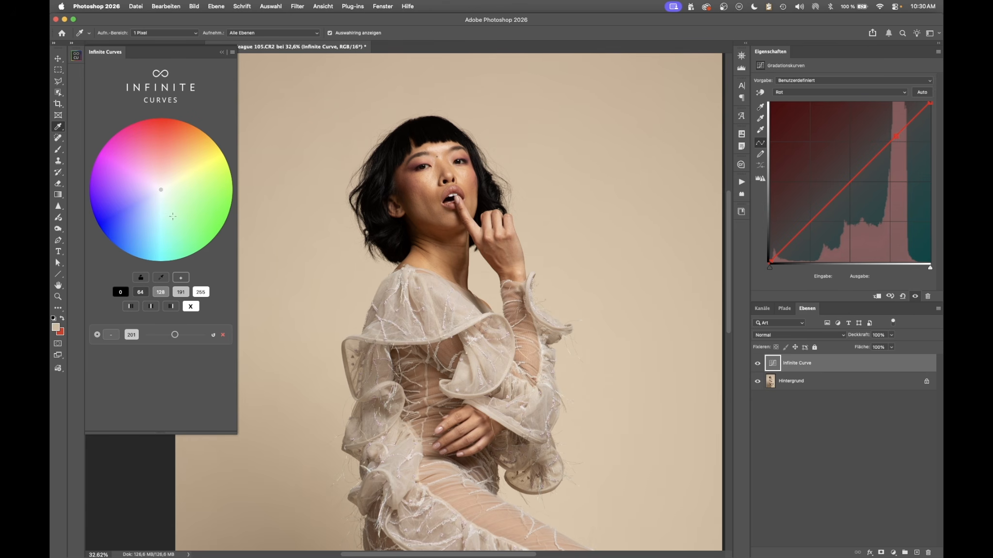
{"action": "left_click", "coordinate": [787, 92]}
{"action": "left_click", "coordinate": [786, 81]}
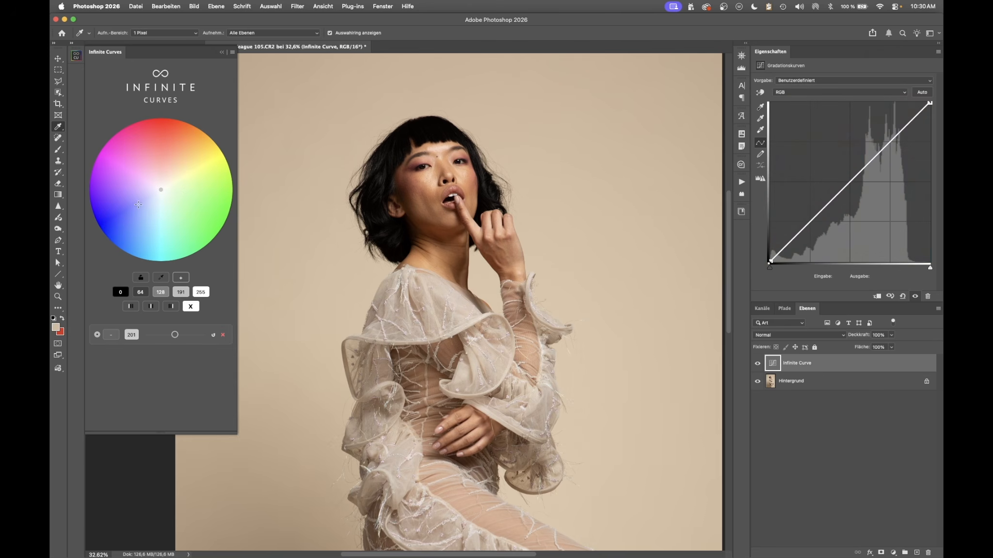
{"action": "left_click_drag", "start_coordinate": [157, 190], "coordinate": [150, 200]}
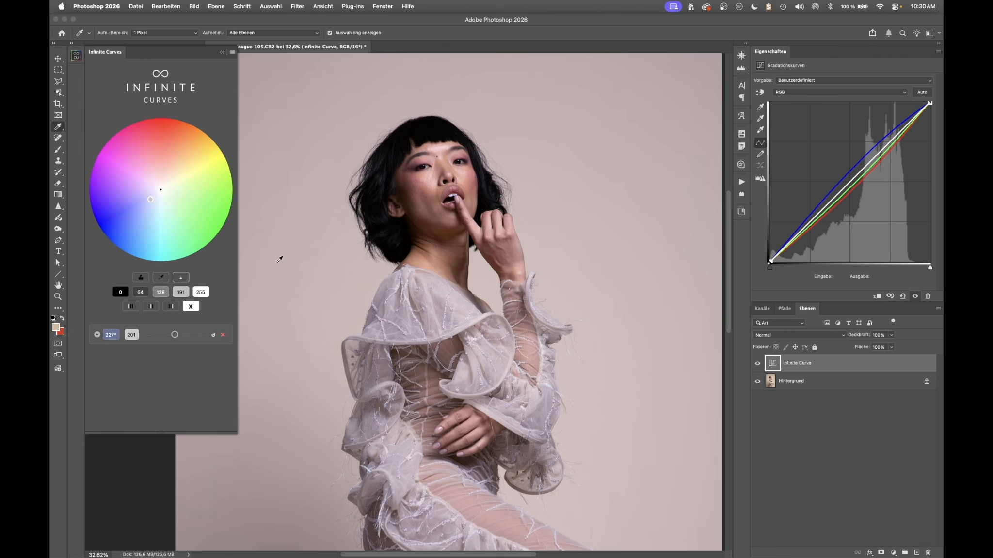
Add a 156 point sampled from the photo's darker lower-left background, shift it to yellow at 52° and reduce its slider value slightly.
{"action": "left_click", "coordinate": [181, 278]}
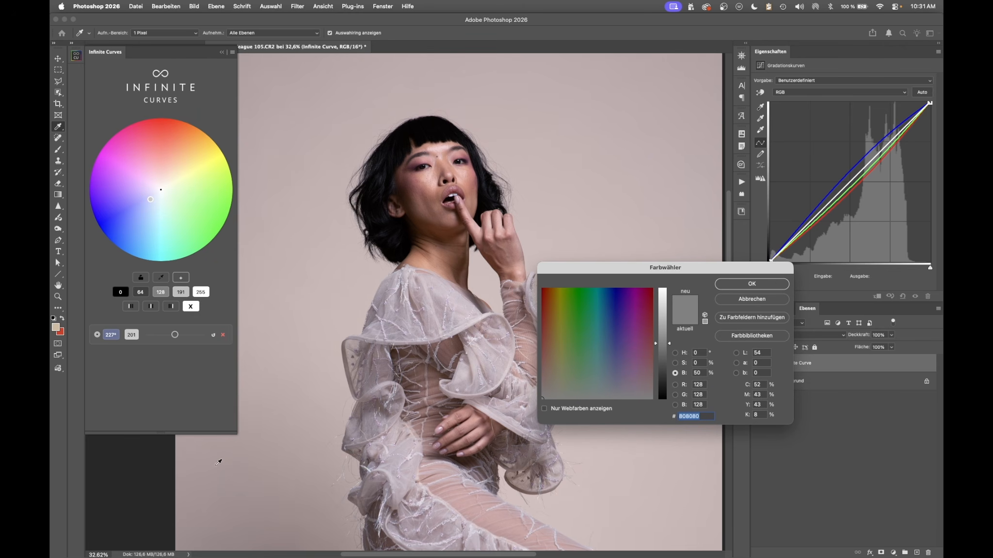
{"action": "left_click", "coordinate": [221, 510]}
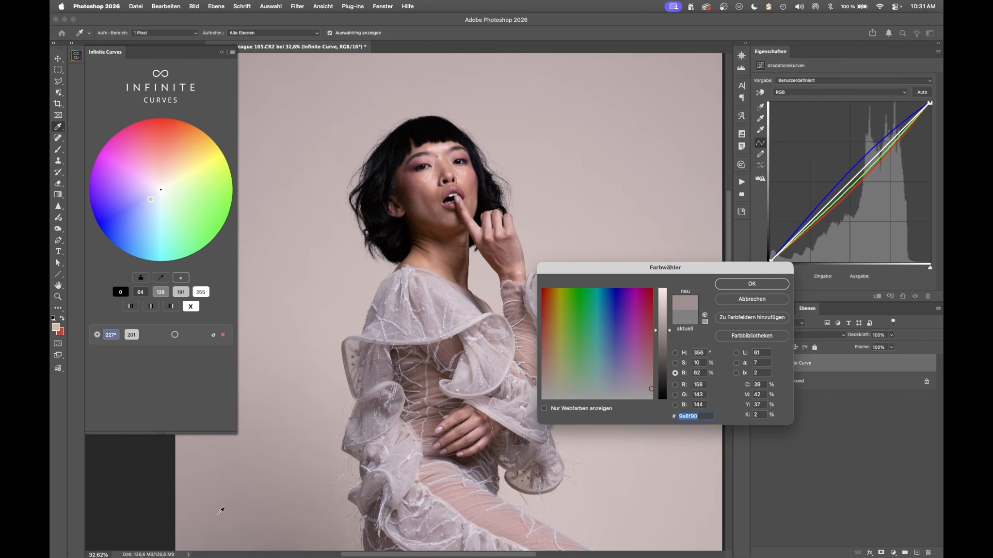
{"action": "left_click", "coordinate": [737, 286]}
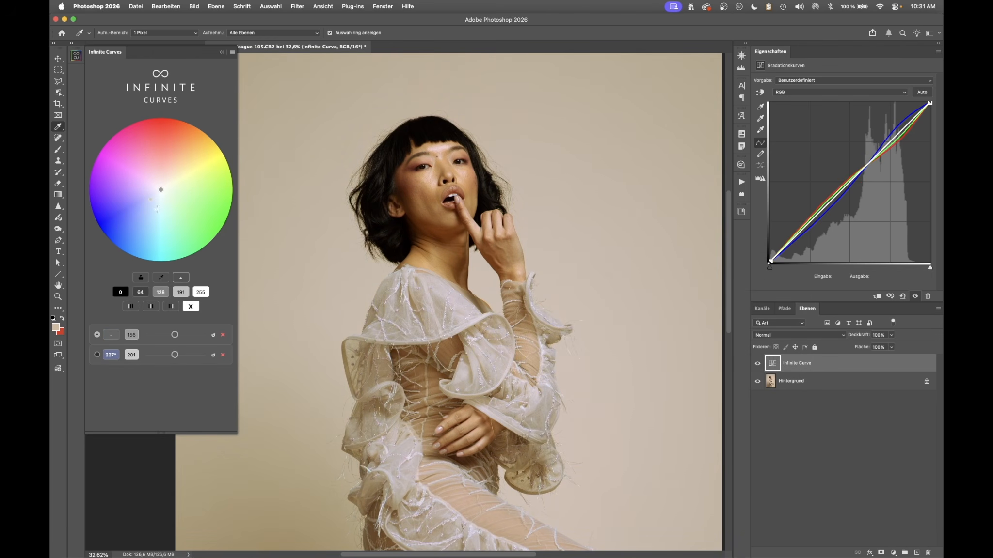
{"action": "left_click_drag", "start_coordinate": [156, 193], "coordinate": [166, 186]}
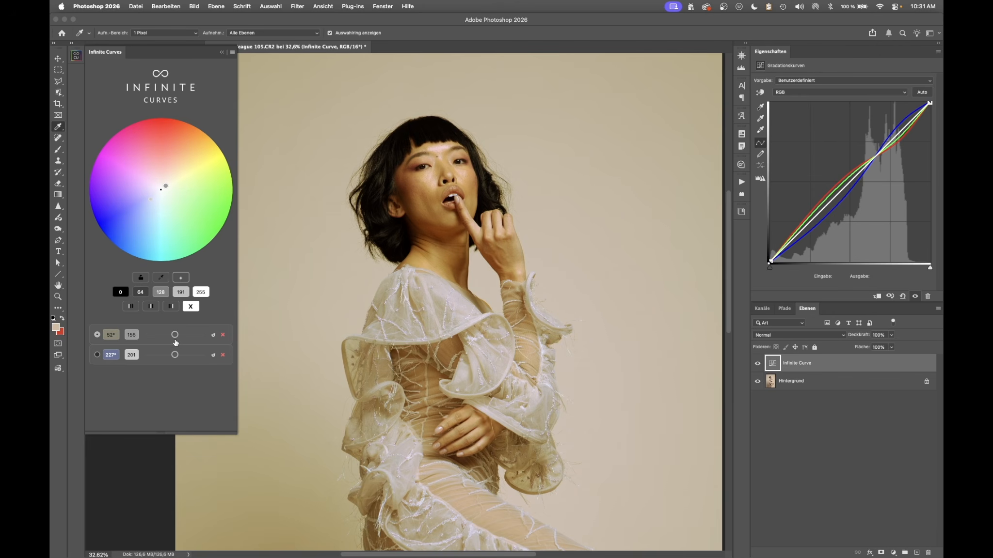
{"action": "left_click_drag", "start_coordinate": [175, 337], "coordinate": [167, 338]}
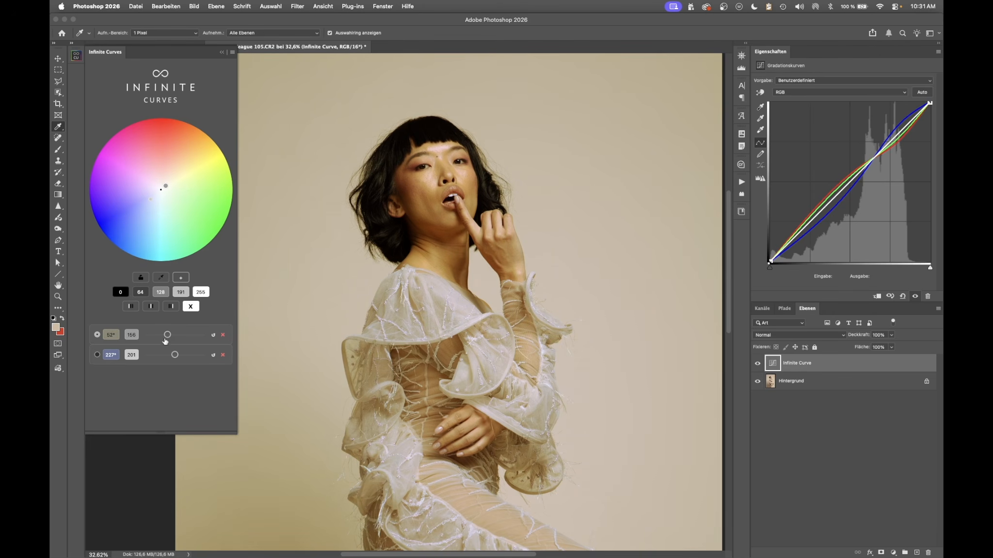
Set the tone of the yellow 52° colour point to 100 in the colour picker.
{"action": "left_click", "coordinate": [131, 336]}
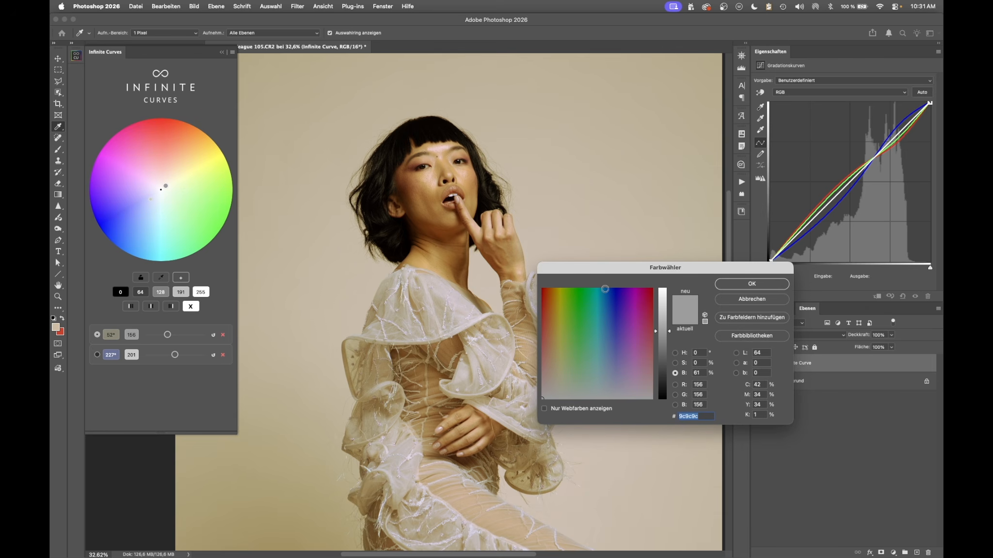
{"action": "left_click_drag", "start_coordinate": [669, 336], "coordinate": [668, 355]}
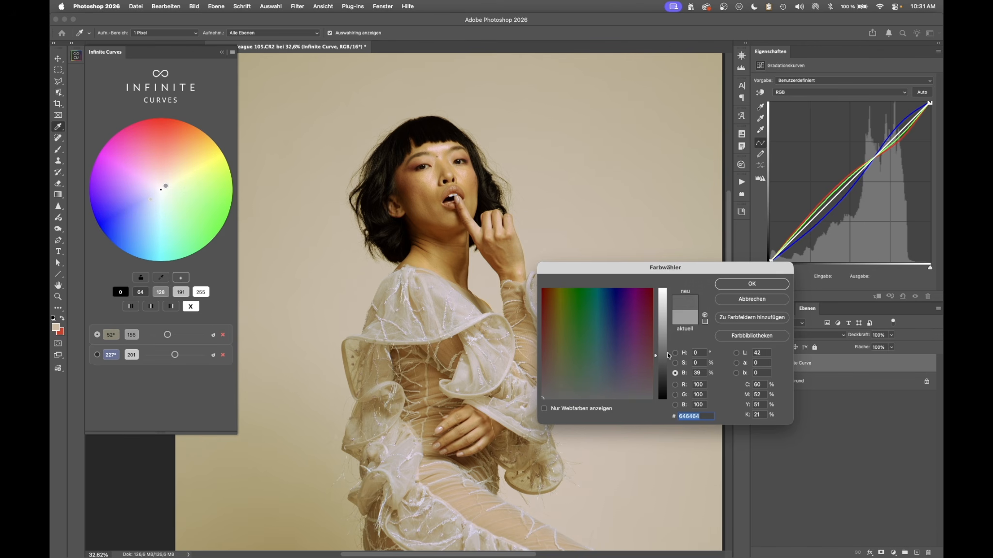
{"action": "left_click", "coordinate": [752, 285]}
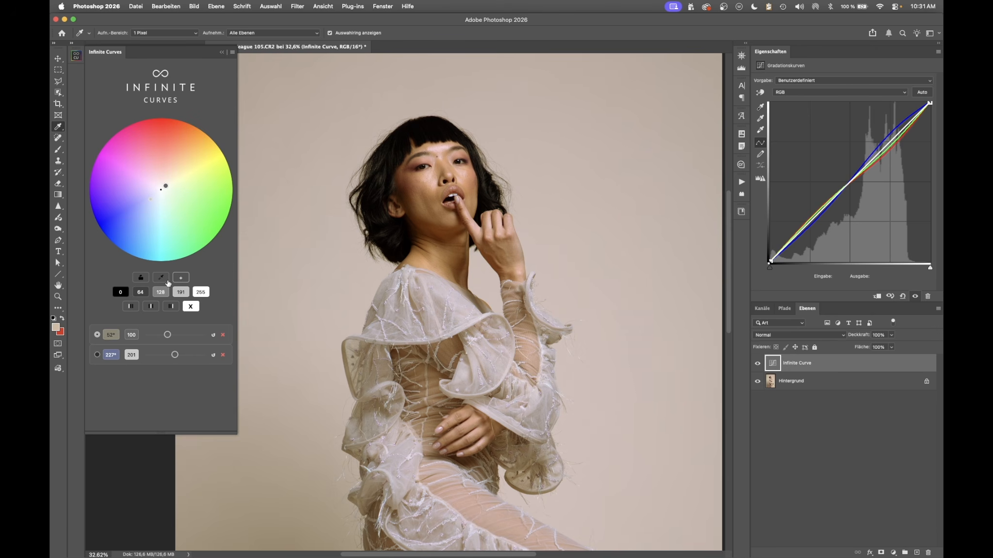
Delete both the blue 201 point and the yellow 100 point from the curve.
{"action": "left_click", "coordinate": [222, 355]}
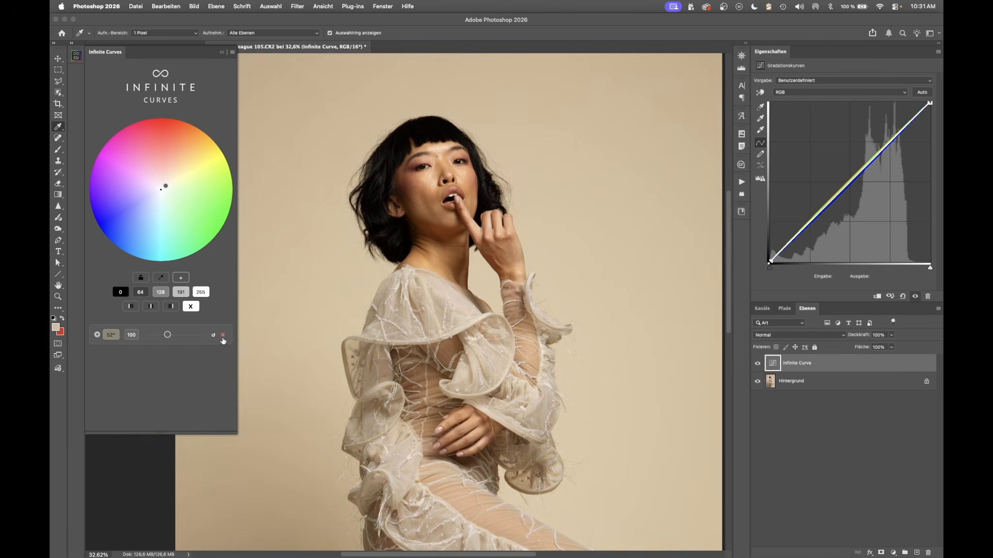
{"action": "left_click", "coordinate": [222, 335]}
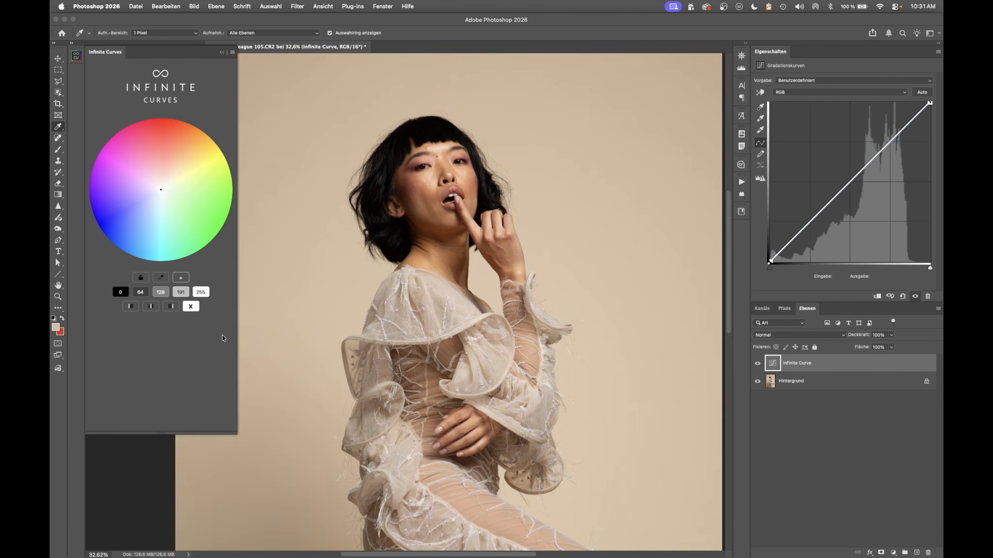
Add a colour point sampled from the photo's bright upper background and flip it to its complementary colour at 214°.
{"action": "left_click", "coordinate": [161, 278]}
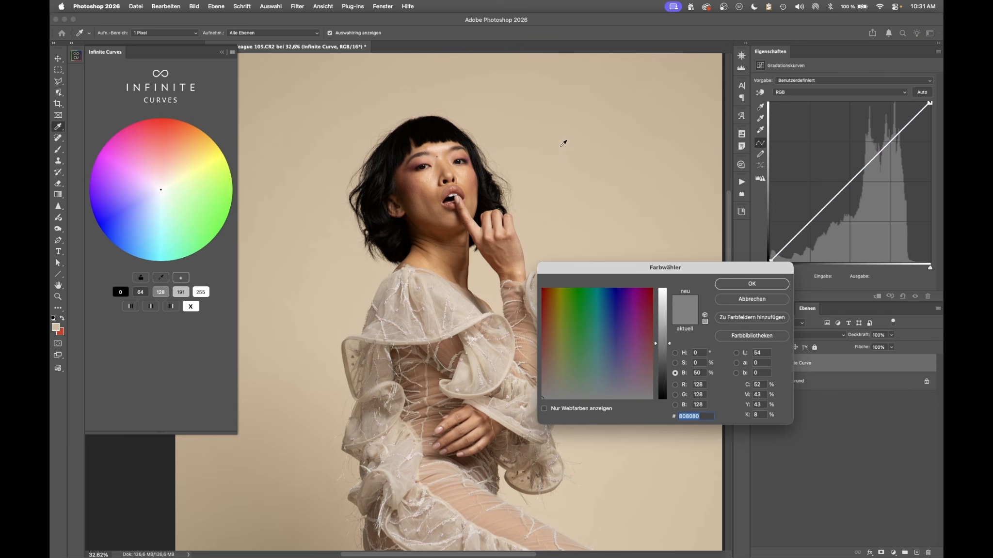
{"action": "left_click", "coordinate": [611, 136]}
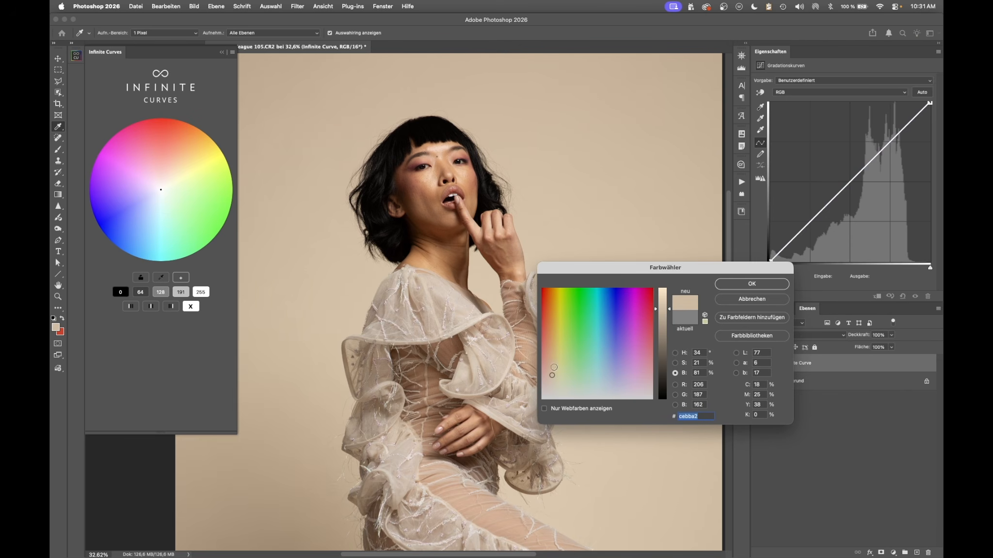
{"action": "left_click", "coordinate": [744, 285]}
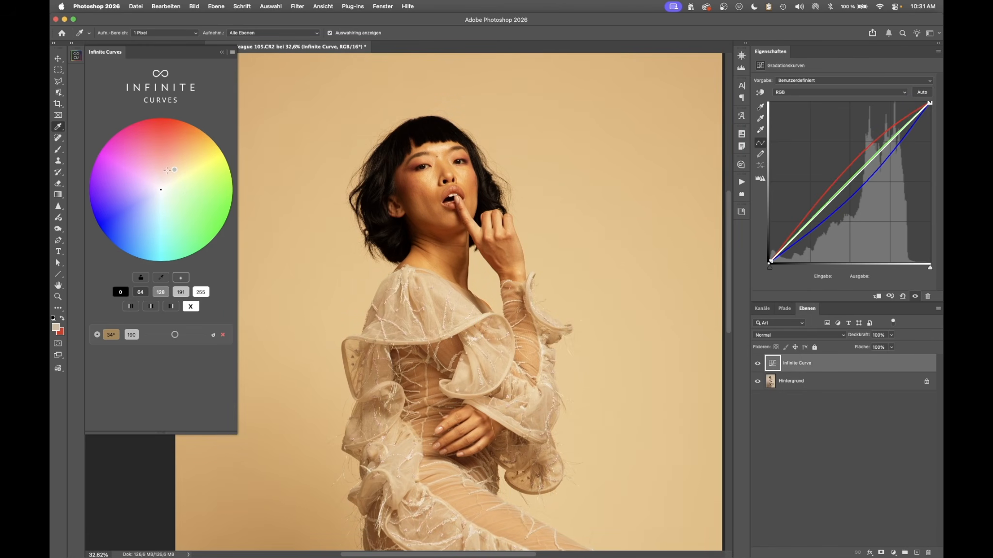
{"action": "left_click", "coordinate": [213, 335]}
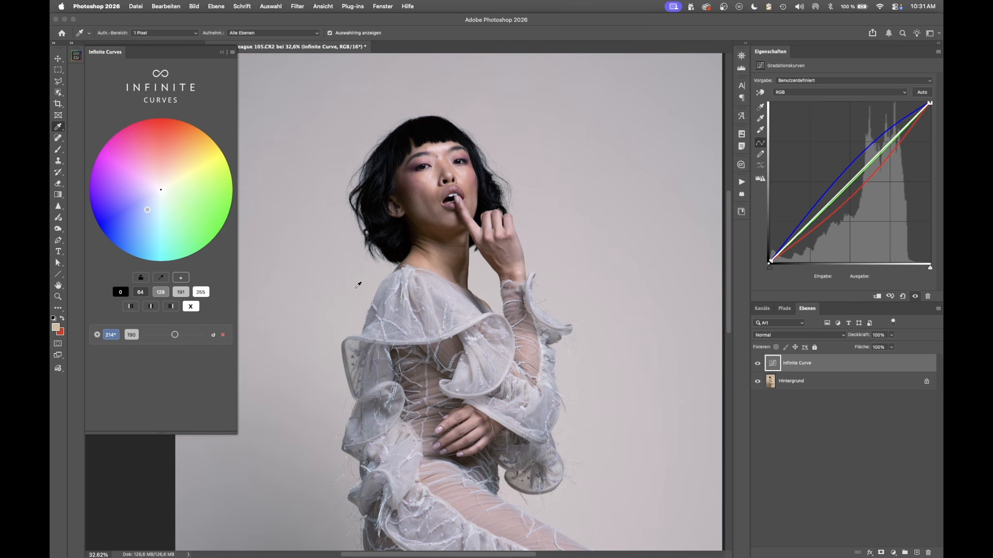
Compare the 190 point's sampled and complementary colours by flipping it repeatedly, and delete the point.
{"action": "left_click", "coordinate": [214, 336]}
{"action": "left_click", "coordinate": [213, 336]}
{"action": "left_click", "coordinate": [213, 335]}
{"action": "left_click", "coordinate": [214, 336]}
{"action": "left_click", "coordinate": [222, 334]}
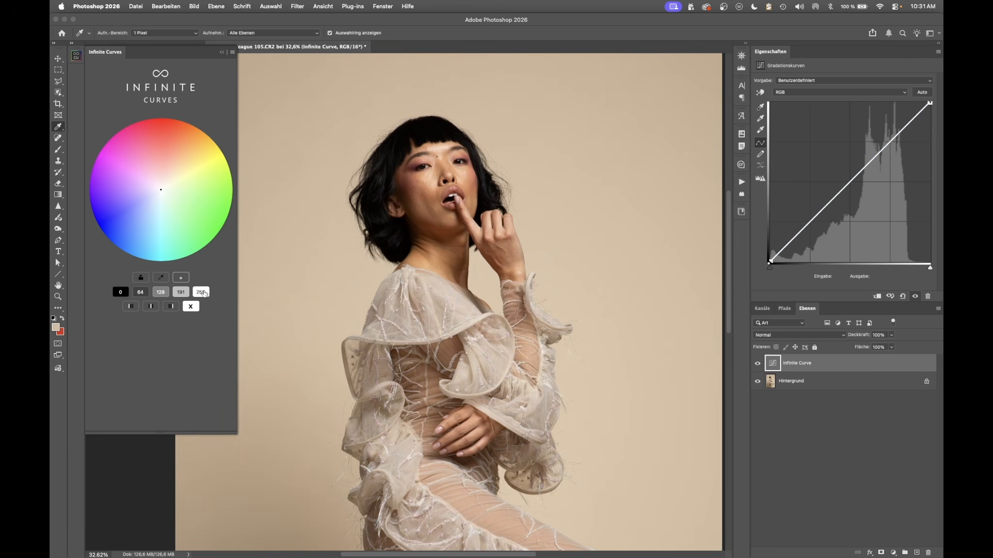
Add a 0 point shifted to blue at 206° and a 191 point shifted to warm orange at 23°.
{"action": "left_click", "coordinate": [119, 293]}
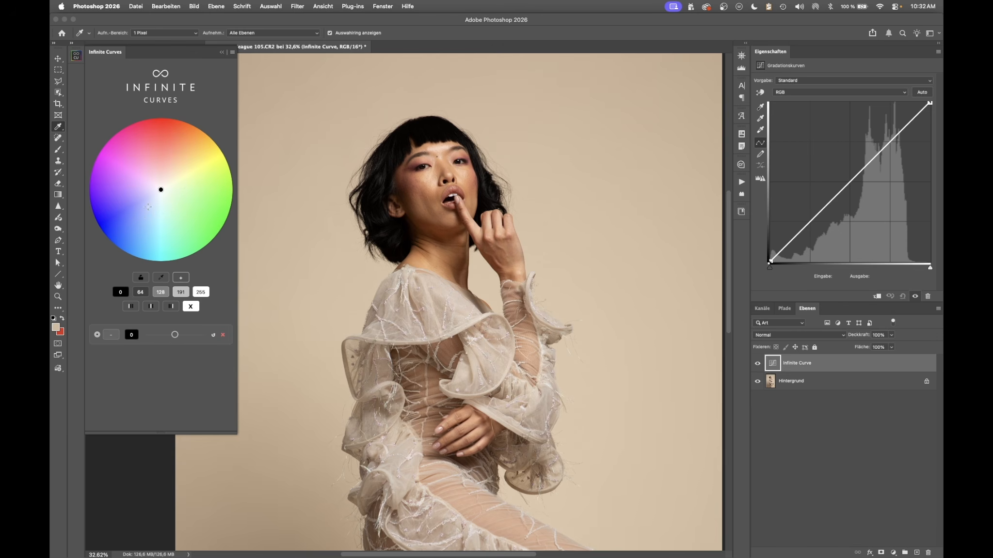
{"action": "left_click_drag", "start_coordinate": [148, 207], "coordinate": [138, 237]}
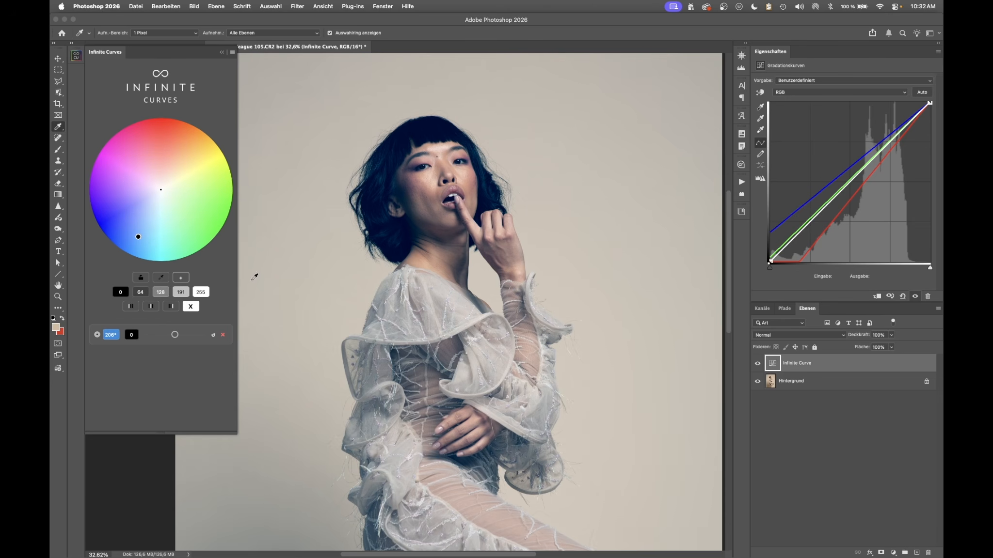
{"action": "left_click", "coordinate": [180, 292]}
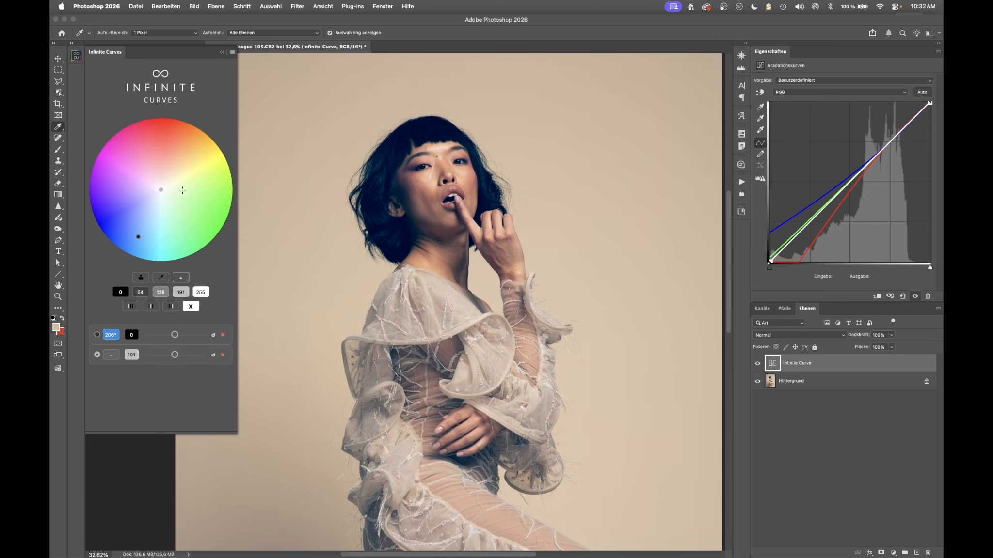
{"action": "left_click", "coordinate": [164, 184]}
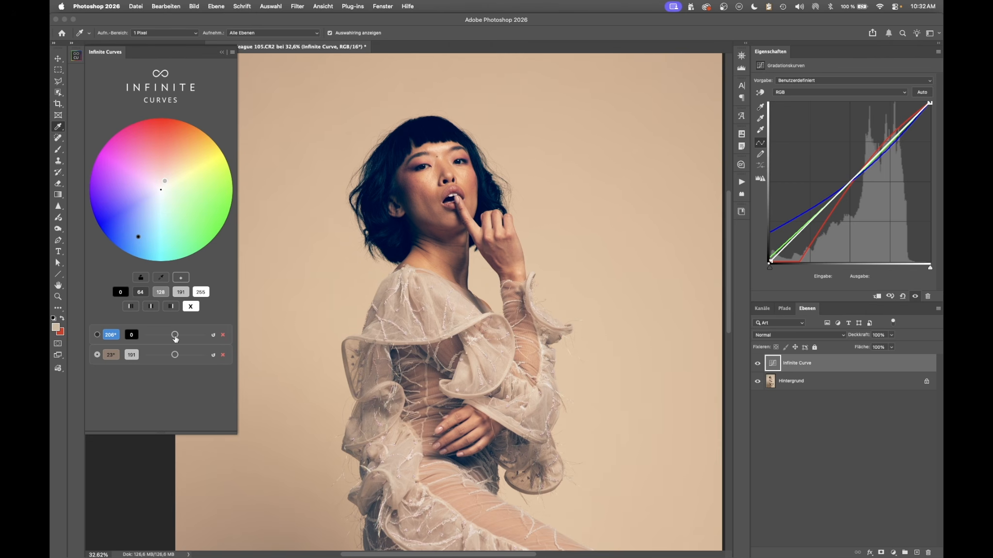
Increase the 0 point's slider value, reduce the 191 point's, and delete both colour points.
{"action": "mouse_move", "coordinate": [175, 338]}
{"action": "left_mouse_down"}
{"action": "mouse_move", "coordinate": [160, 356]}
{"action": "mouse_move", "coordinate": [171, 336]}
{"action": "mouse_move", "coordinate": [191, 340]}
{"action": "left_mouse_up"}
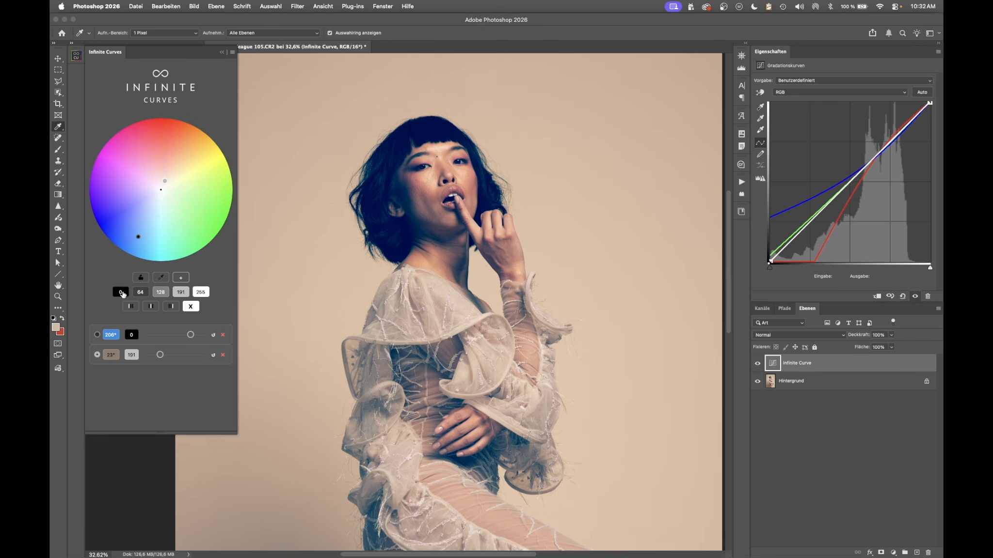
{"action": "left_click", "coordinate": [223, 355]}
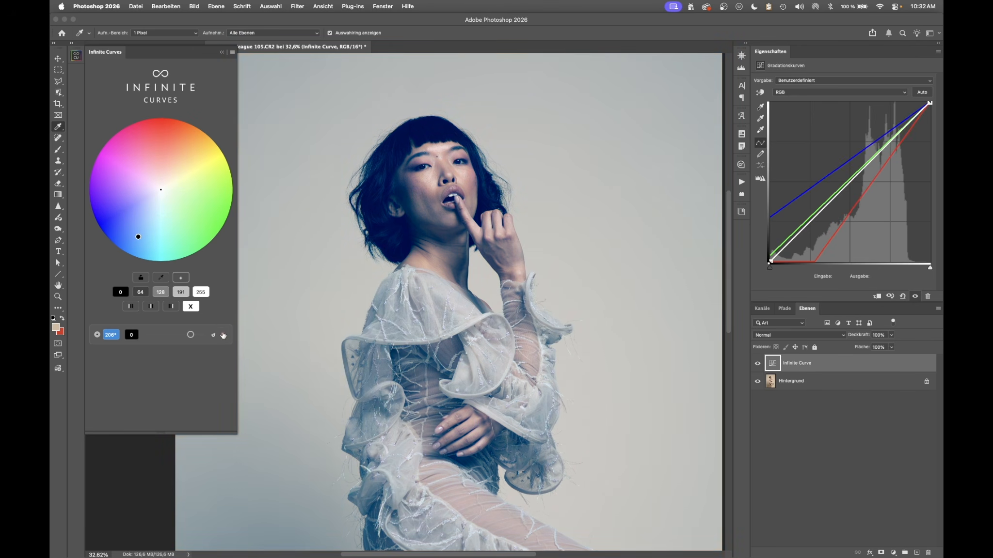
{"action": "left_click", "coordinate": [222, 335]}
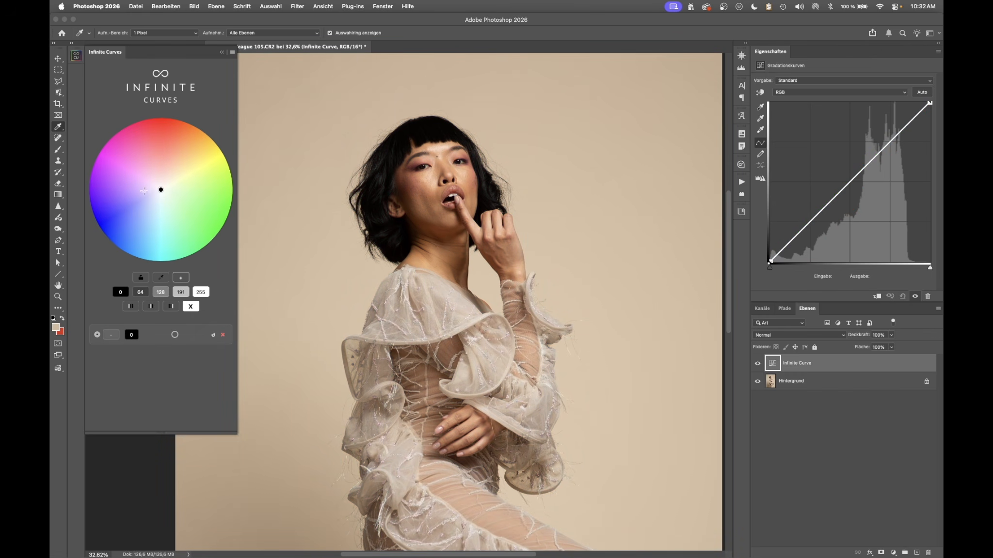
Add a 0 point shifted to violet at 271° and a 64 point shifted to violet at 270°.
{"action": "left_click_drag", "start_coordinate": [146, 189], "coordinate": [110, 189]}
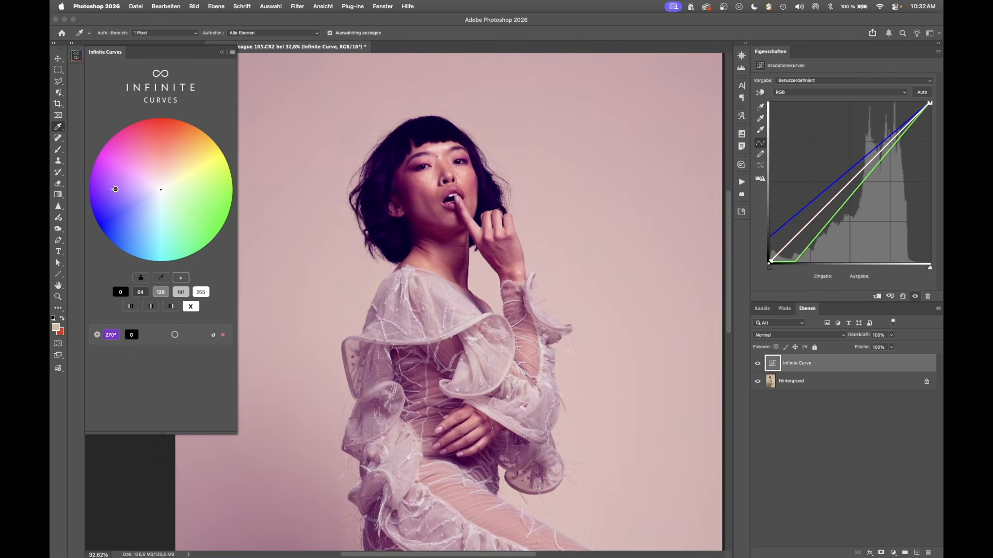
{"action": "left_click", "coordinate": [140, 292]}
{"action": "left_click_drag", "start_coordinate": [153, 189], "coordinate": [134, 189]}
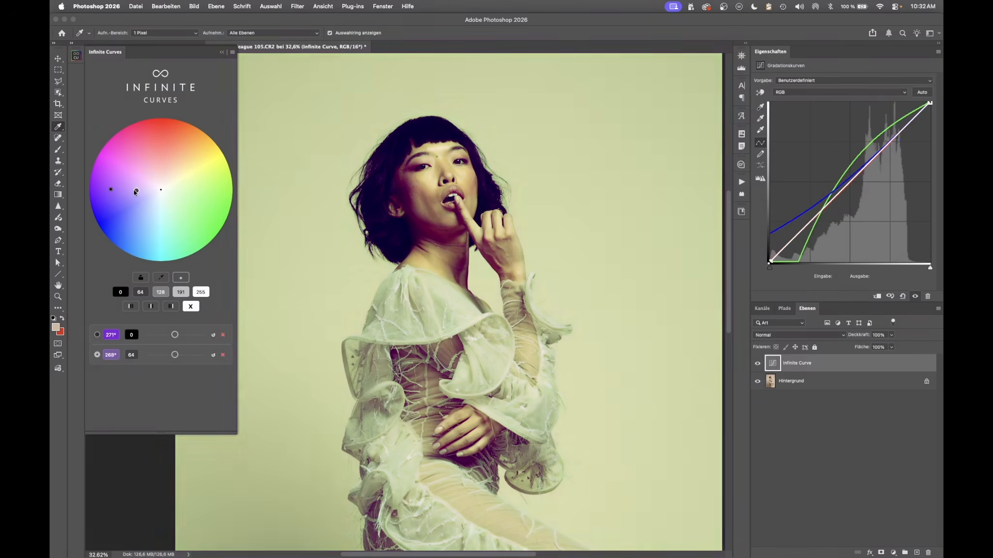
Add a 128 point at pink 340°, a 191 point at yellow-green 77° and a 255 point at green 92°.
{"action": "left_click", "coordinate": [161, 292]}
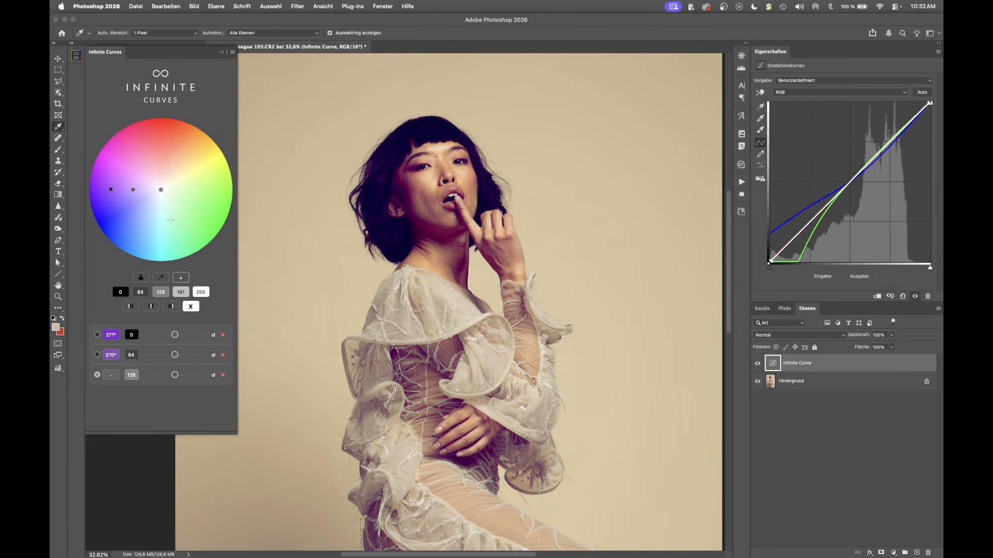
{"action": "left_click_drag", "start_coordinate": [157, 188], "coordinate": [157, 179]}
{"action": "left_click", "coordinate": [180, 291]}
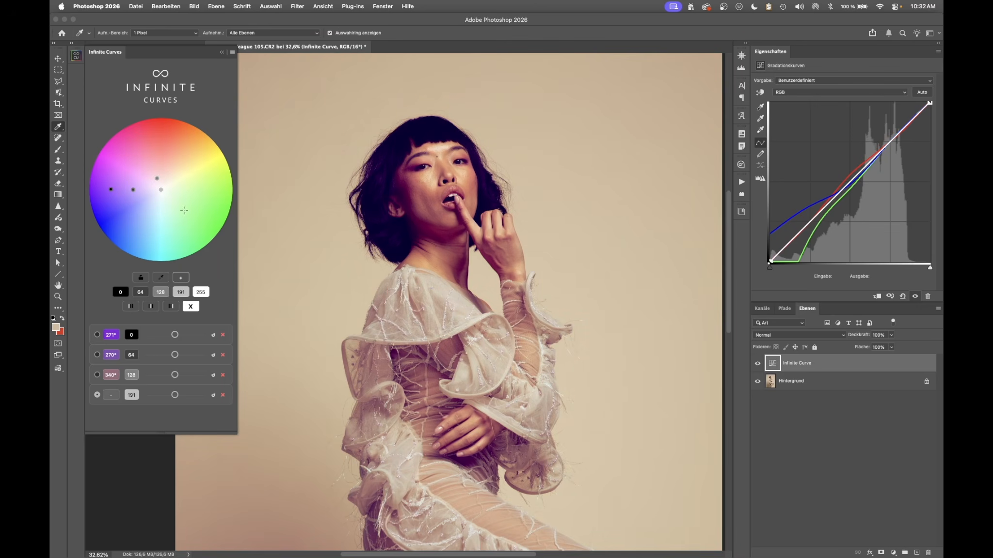
{"action": "left_click_drag", "start_coordinate": [167, 187], "coordinate": [177, 186]}
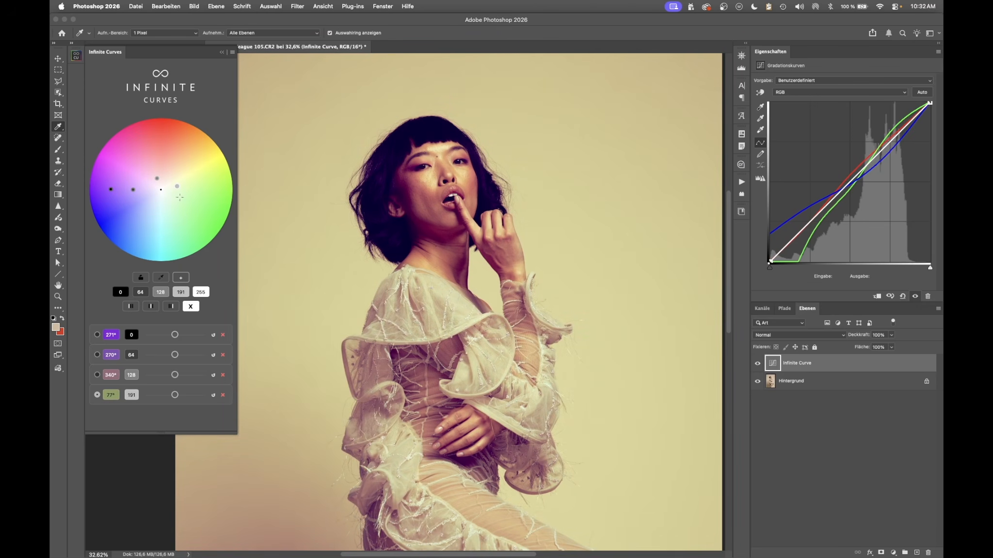
{"action": "left_click", "coordinate": [203, 291]}
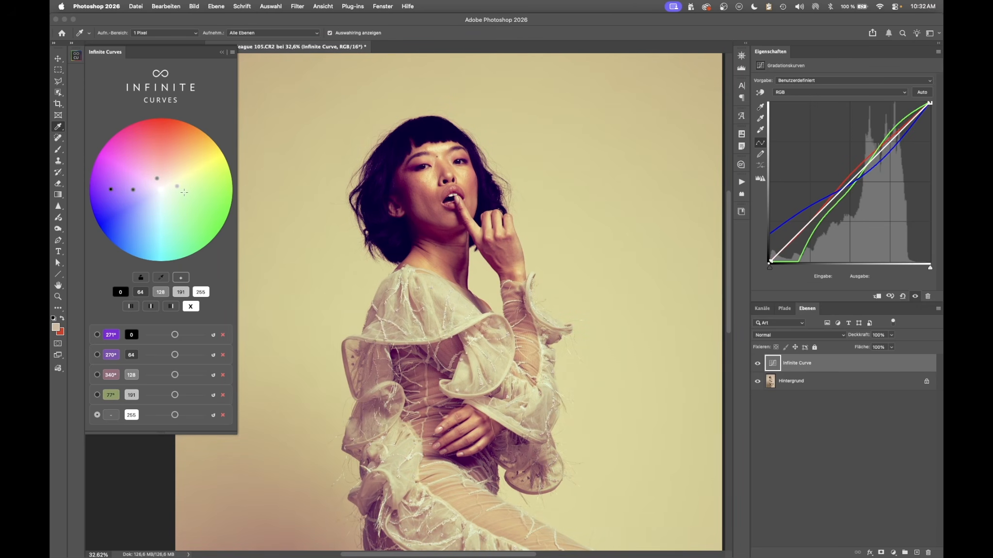
{"action": "left_click_drag", "start_coordinate": [184, 192], "coordinate": [199, 190]}
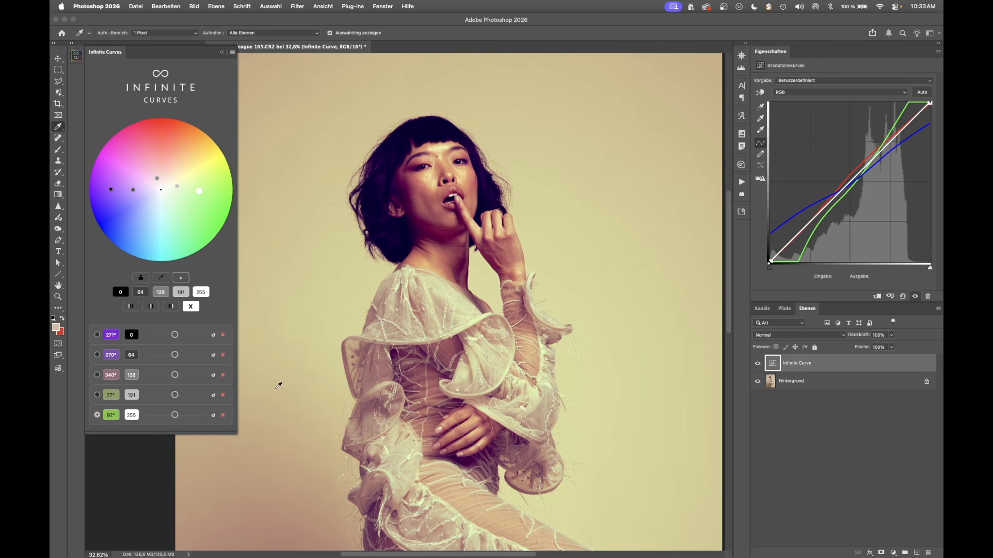
Delete the 255, 191, 128 and 64 points, keeping only the violet 0 point.
{"action": "left_click", "coordinate": [223, 414]}
{"action": "left_click", "coordinate": [222, 395]}
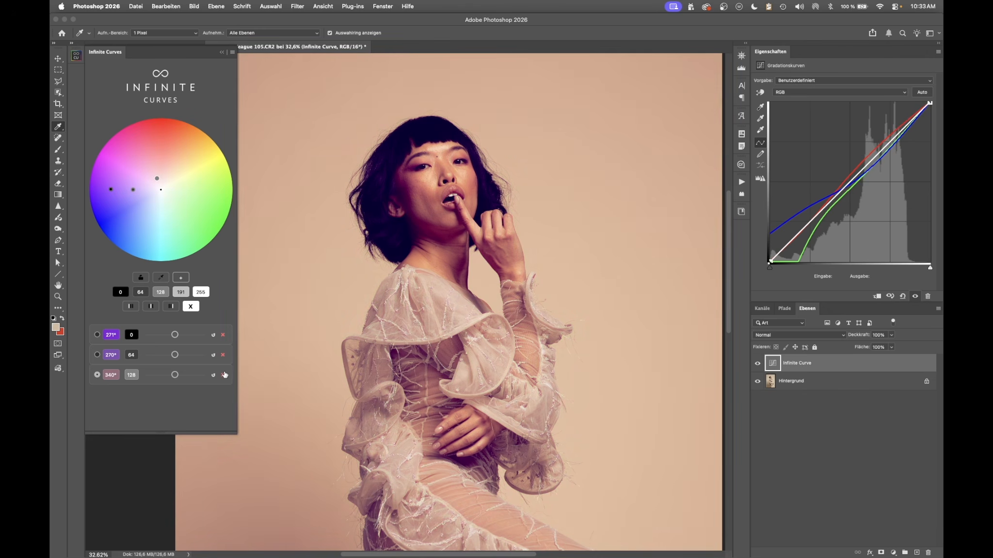
{"action": "left_click", "coordinate": [222, 374]}
{"action": "left_click", "coordinate": [223, 356]}
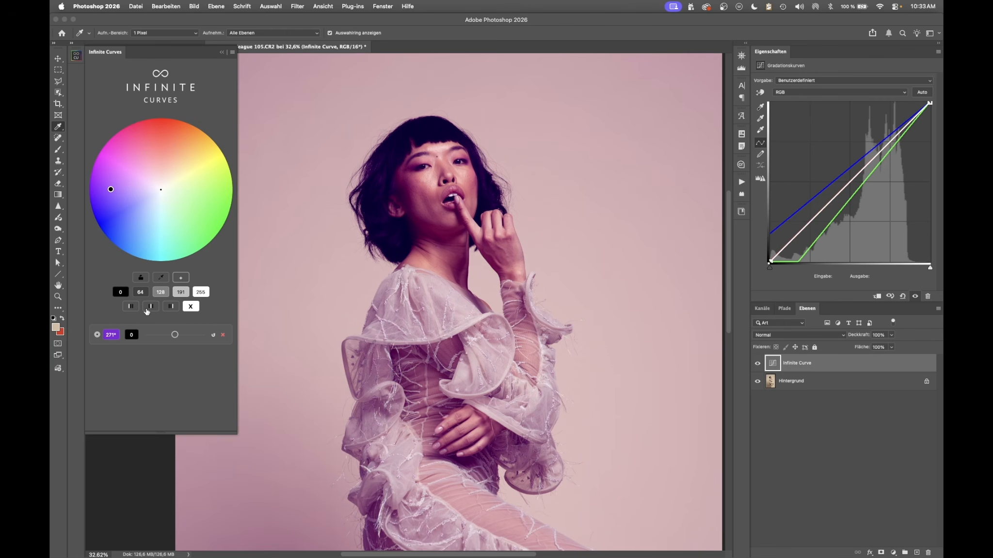
Limit the curve layer to the shadows with the plug-in's blend preset and inspect its Blend If settings in the layer style.
{"action": "left_click", "coordinate": [171, 307]}
{"action": "double_click", "coordinate": [927, 364]}
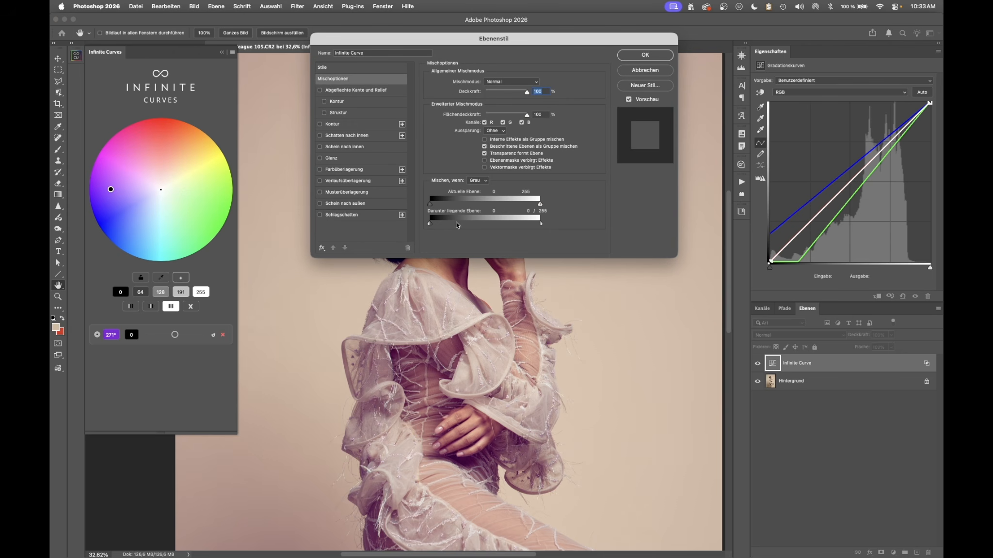
{"action": "left_click", "coordinate": [645, 70]}
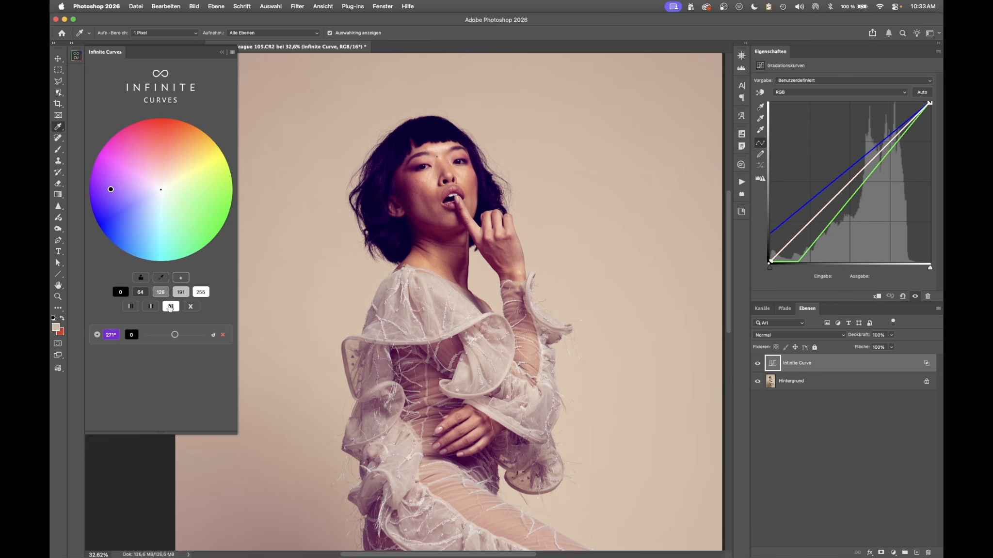
Compare the plug-in's tonal-range blend presets, remove the restriction and delete the violet 0 point.
{"action": "left_click", "coordinate": [151, 307]}
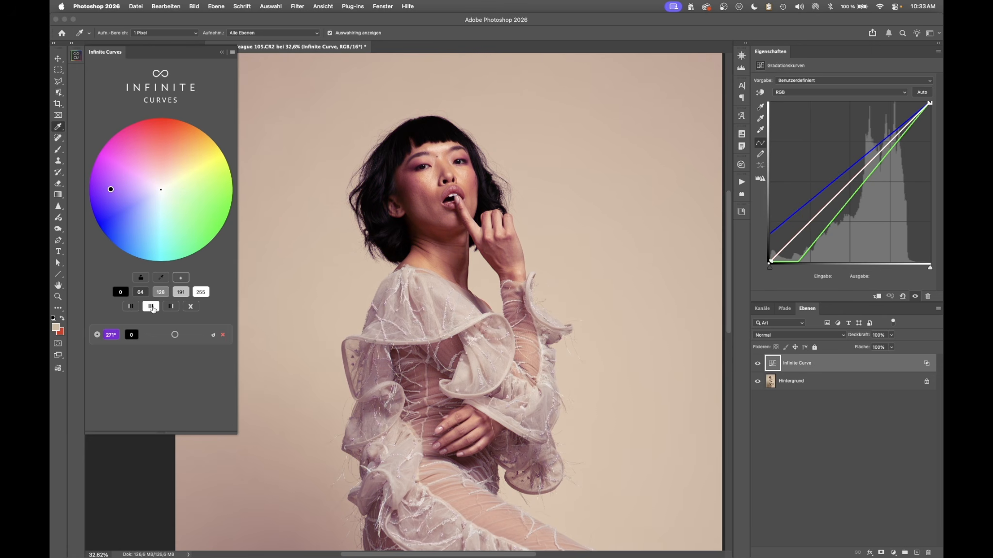
{"action": "left_click", "coordinate": [131, 307]}
{"action": "left_click", "coordinate": [151, 308]}
{"action": "left_click", "coordinate": [168, 309]}
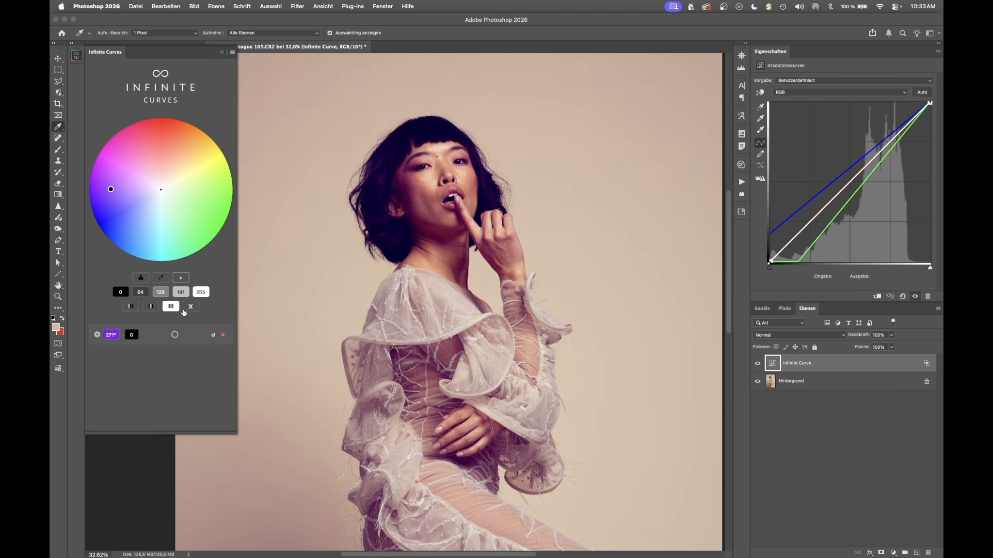
{"action": "left_click", "coordinate": [189, 308]}
{"action": "left_click", "coordinate": [217, 333]}
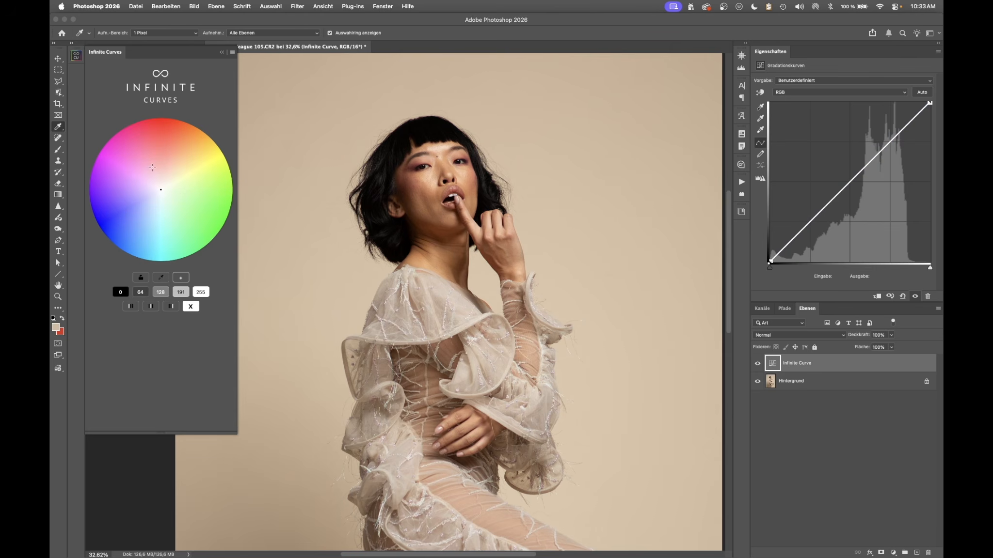
Add a 128 point limited to the shadows by the blend preset, trying blue at 194° before settling on red at 3°.
{"action": "left_click_drag", "start_coordinate": [160, 169], "coordinate": [163, 138]}
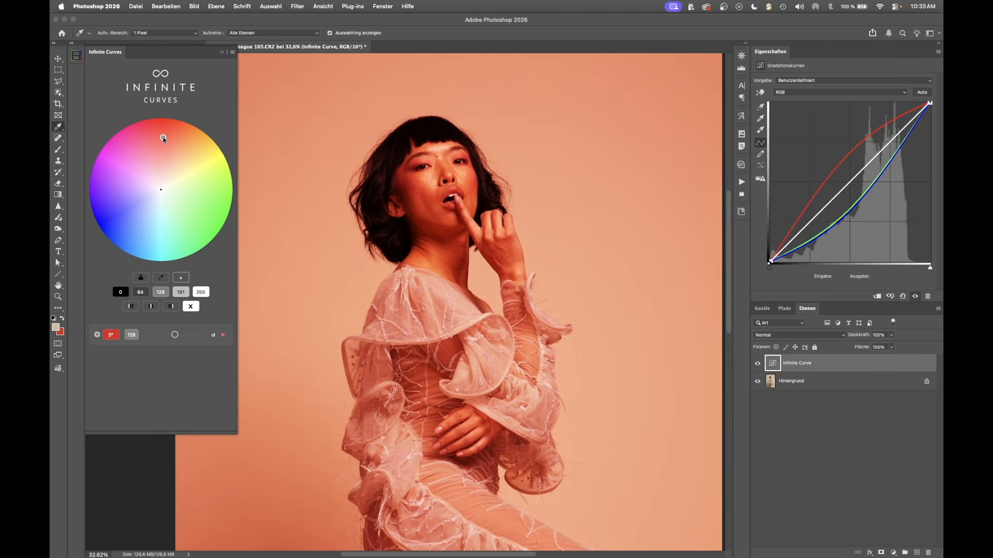
{"action": "left_click", "coordinate": [170, 307]}
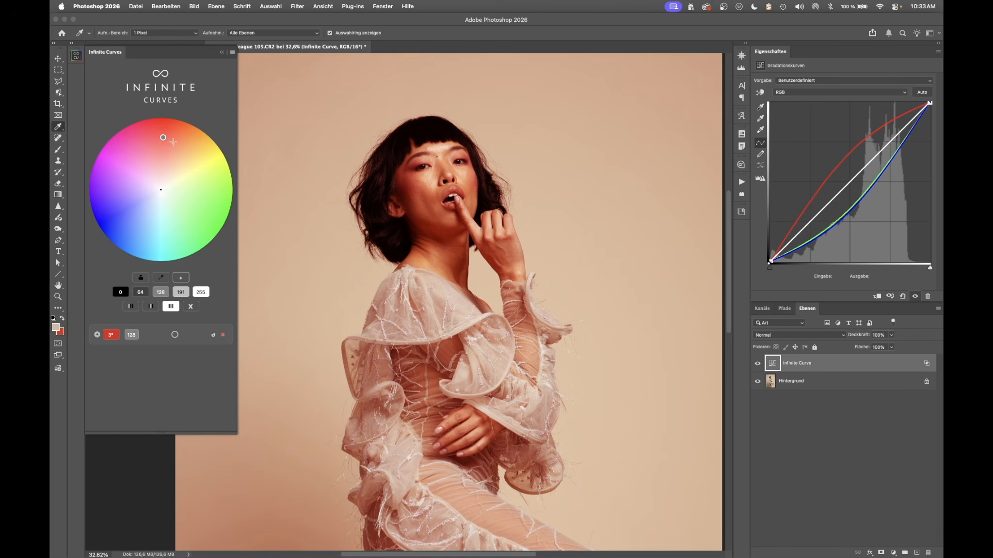
{"action": "left_click_drag", "start_coordinate": [156, 140], "coordinate": [144, 272]}
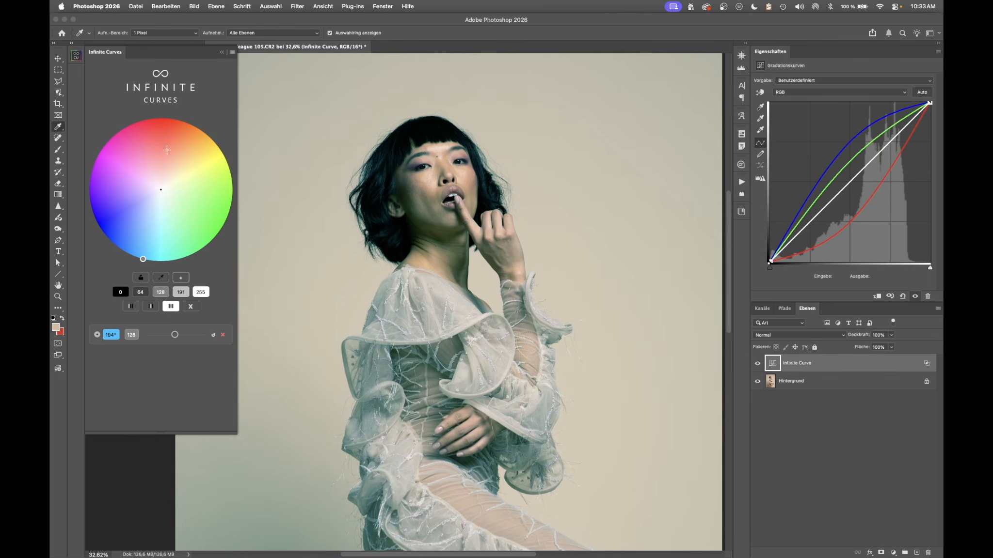
{"action": "left_click_drag", "start_coordinate": [145, 207], "coordinate": [163, 139]}
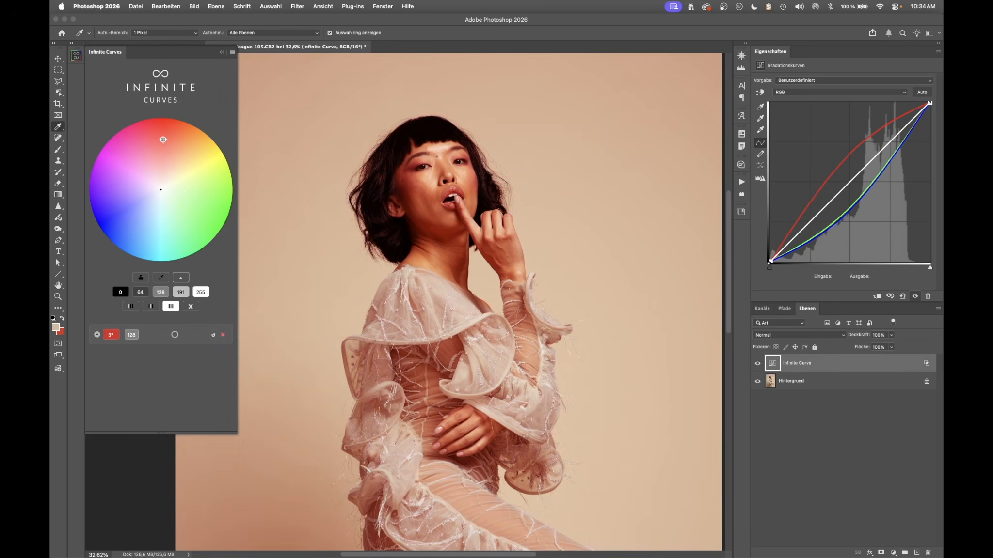
Delete the red 128 point and switch the colour wheel to RYB.
{"action": "left_click", "coordinate": [223, 335]}
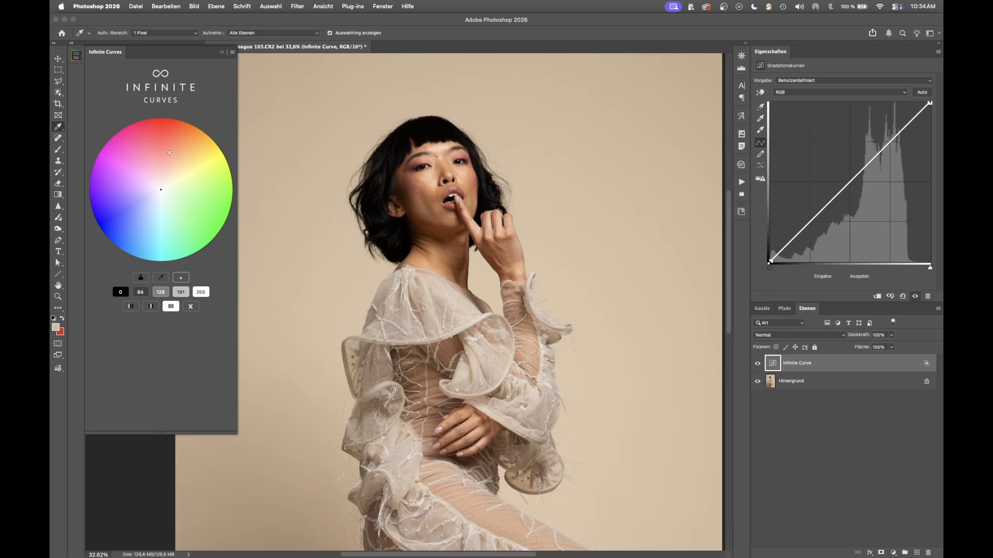
{"action": "left_click", "coordinate": [231, 53]}
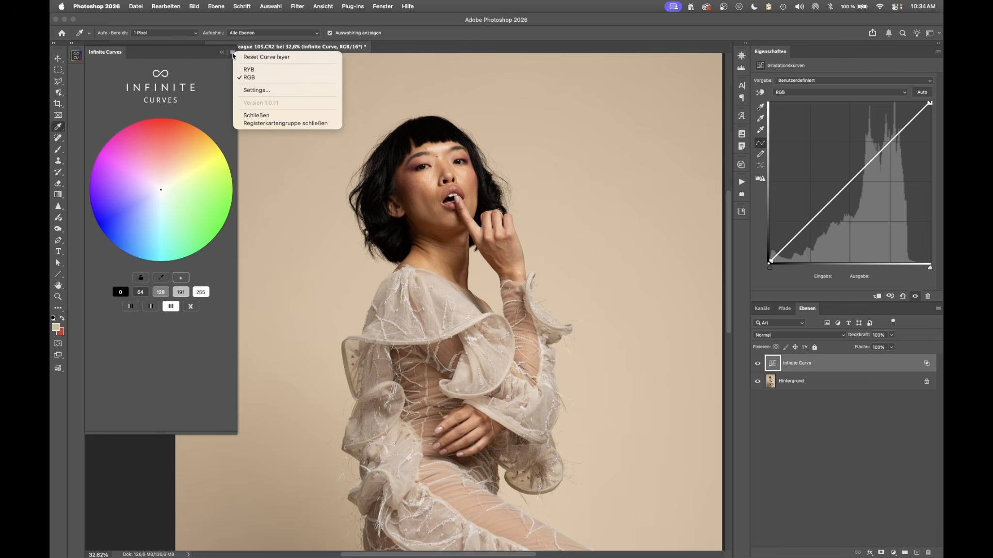
{"action": "left_click", "coordinate": [257, 68]}
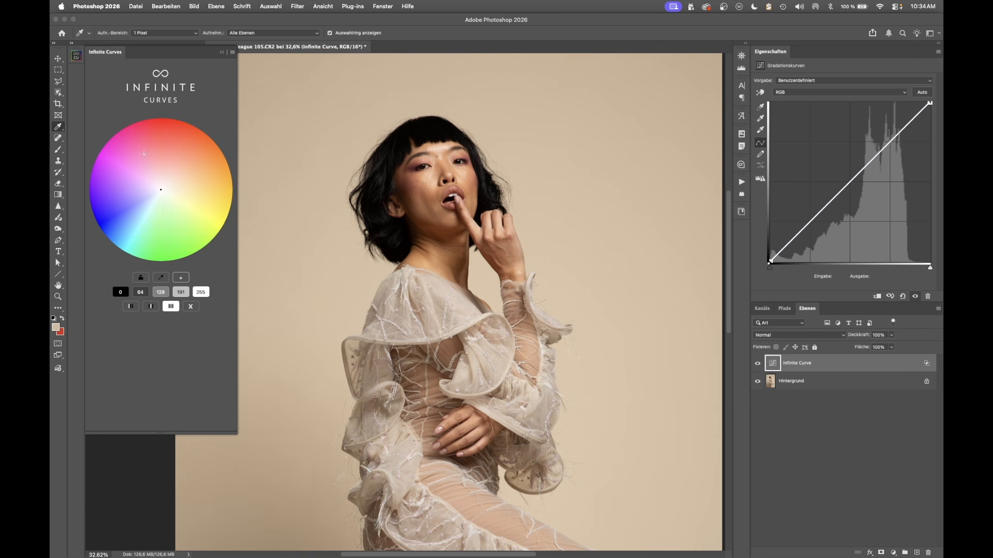
Add a 255 point in orange at 22° with raised strength and a 64 point in blue at 204°.
{"action": "left_click", "coordinate": [200, 293]}
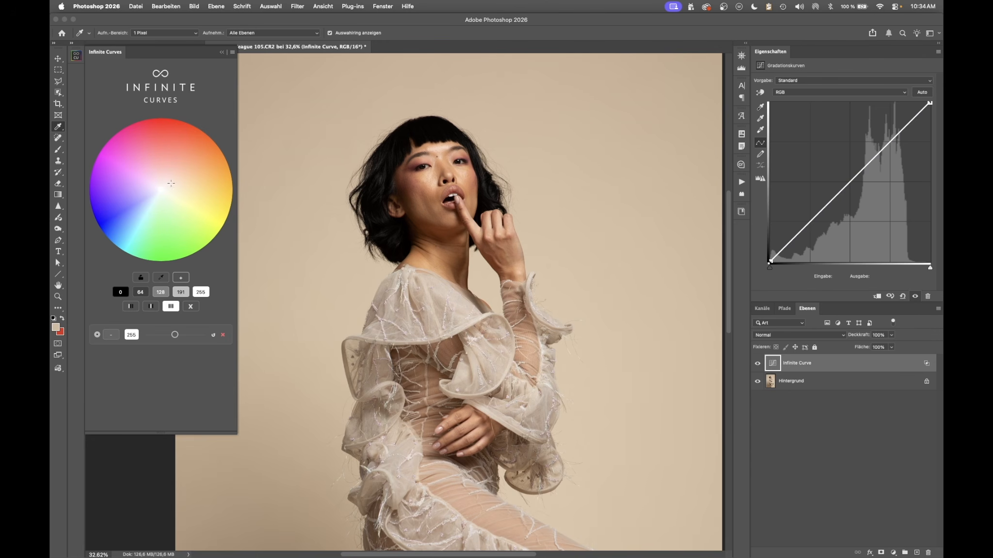
{"action": "left_click_drag", "start_coordinate": [171, 184], "coordinate": [186, 161]}
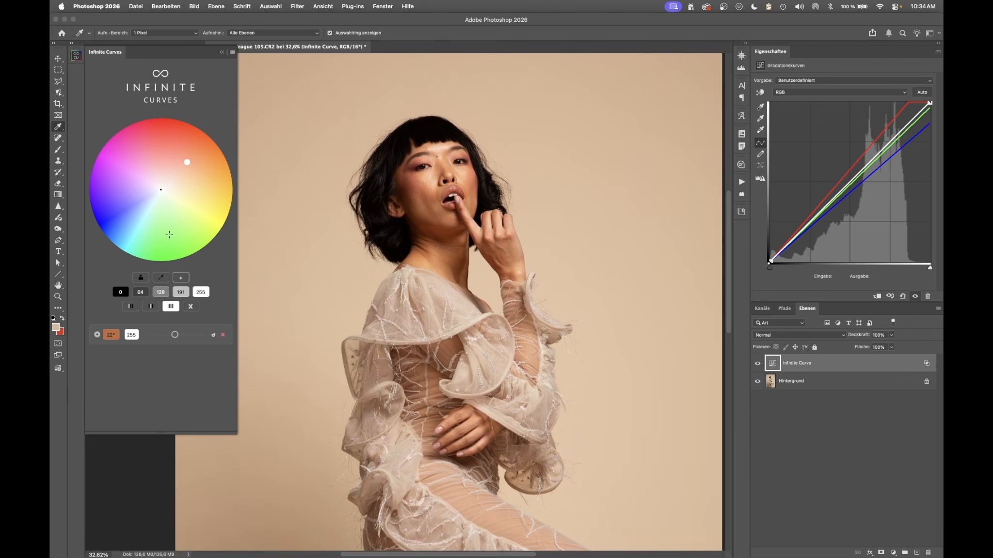
{"action": "left_click", "coordinate": [140, 292]}
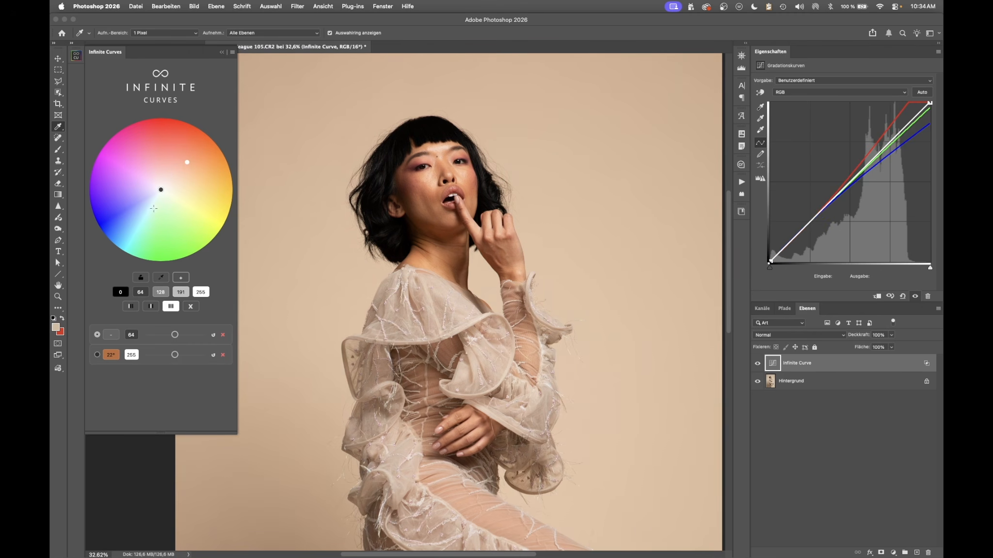
{"action": "left_click_drag", "start_coordinate": [153, 200], "coordinate": [134, 219]}
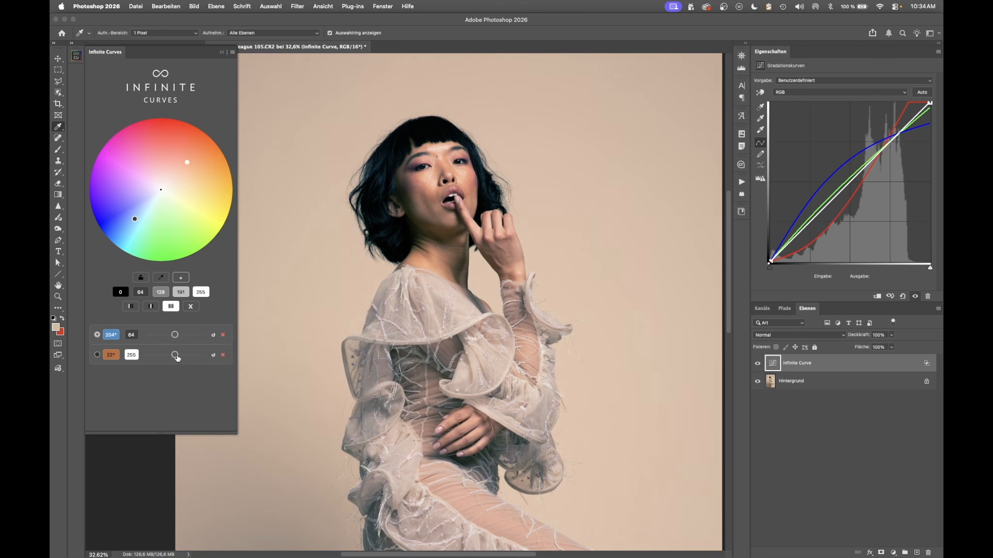
{"action": "left_click_drag", "start_coordinate": [175, 355], "coordinate": [193, 359]}
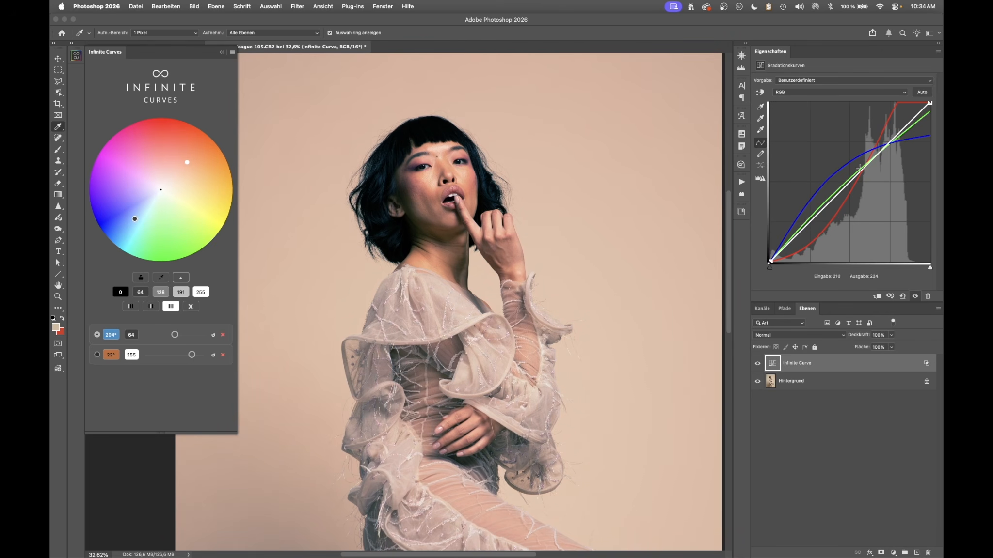
Remove the tonal blend restriction, shift the 255 point to 17°, and reduce the strength of both points.
{"action": "left_click", "coordinate": [190, 307]}
{"action": "left_click_drag", "start_coordinate": [184, 164], "coordinate": [176, 166]}
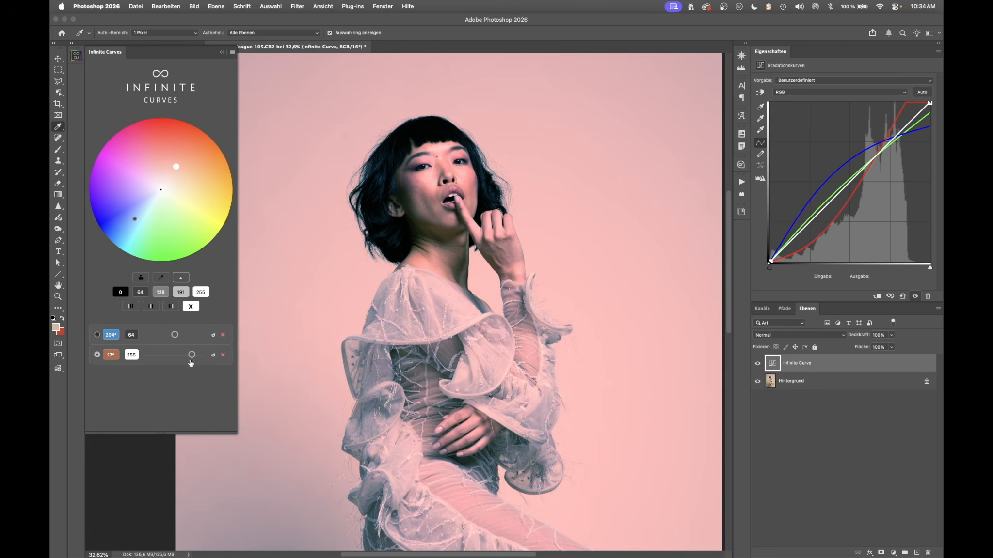
{"action": "left_click_drag", "start_coordinate": [175, 334], "coordinate": [185, 355]}
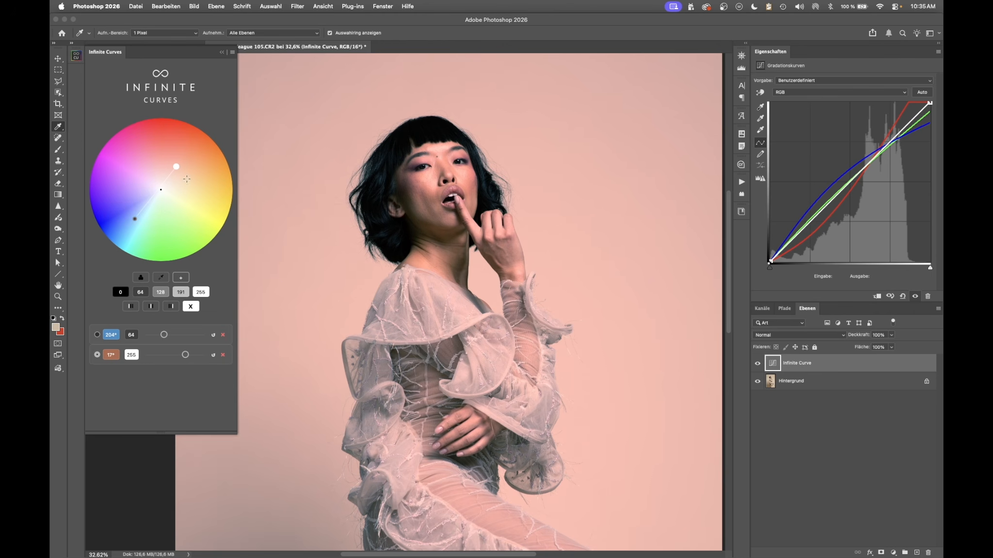
Add a 128 point and rotate the linked points to lime 81° for 64, blue 206° for 128 and magenta 313° for 255.
{"action": "left_click_drag", "start_coordinate": [135, 220], "coordinate": [185, 168]}
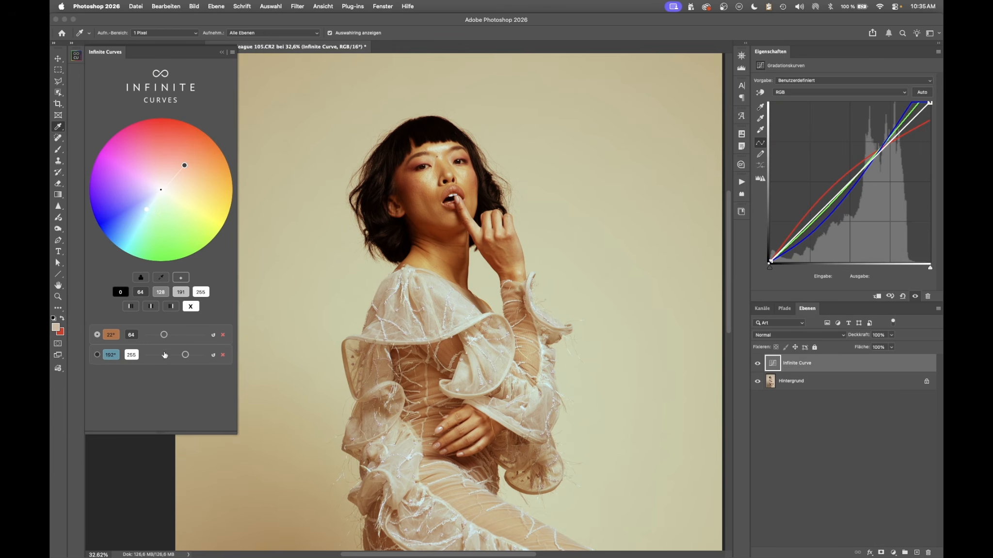
{"action": "left_click", "coordinate": [161, 293]}
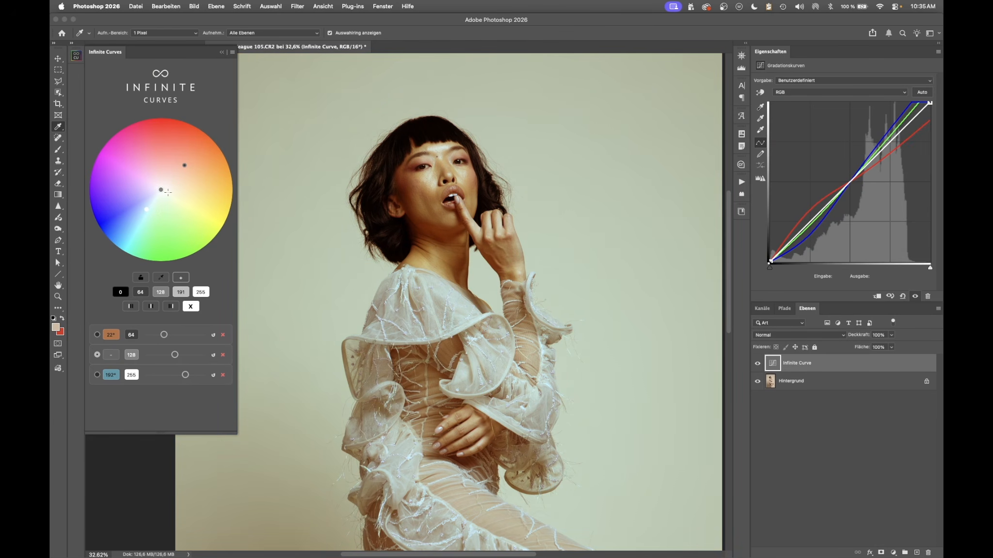
{"action": "left_click_drag", "start_coordinate": [168, 193], "coordinate": [182, 205]}
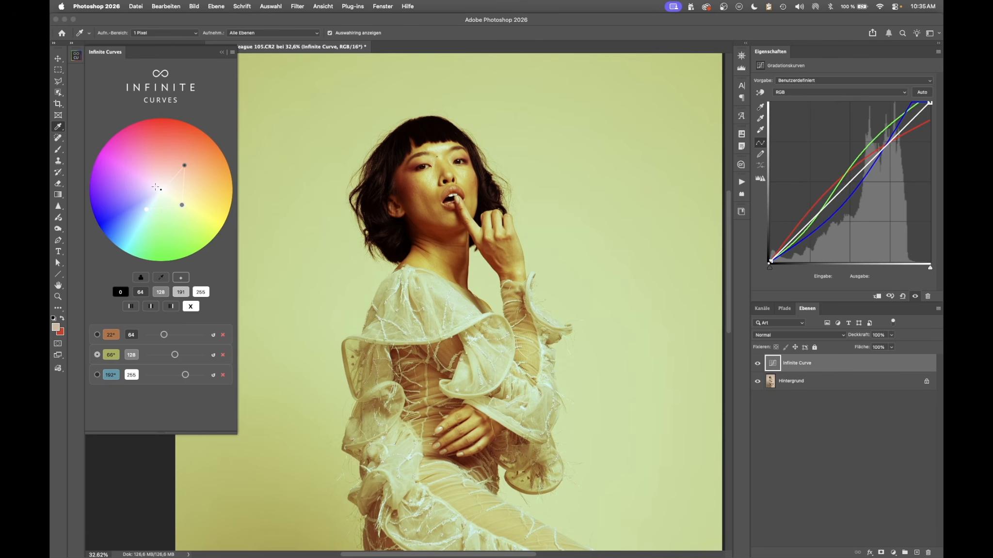
{"action": "left_click_drag", "start_coordinate": [189, 201], "coordinate": [133, 220]}
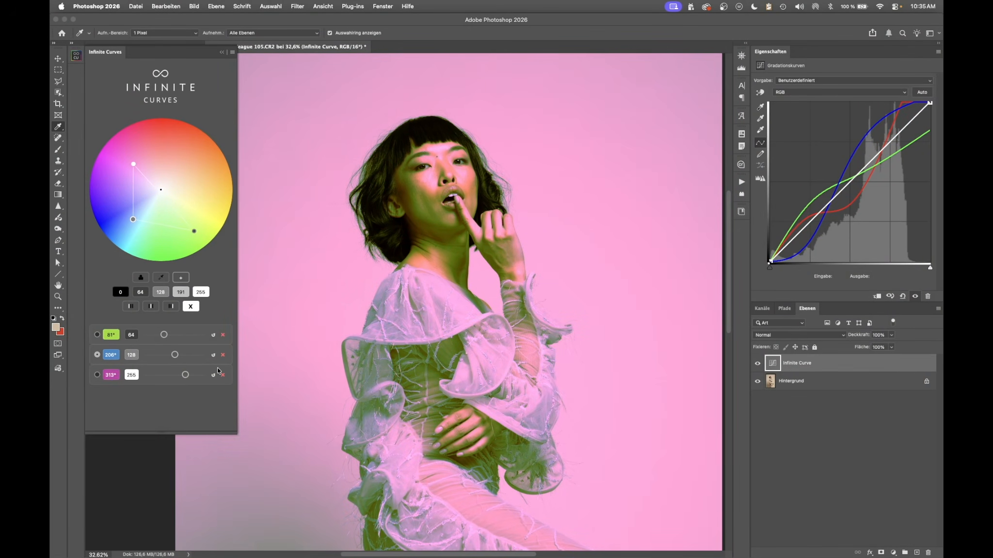
Switch the colour wheel to RGB and rotate the linked points to orange 31° for 64, green for 128 and violet 263° for 255.
{"action": "left_click", "coordinate": [232, 53]}
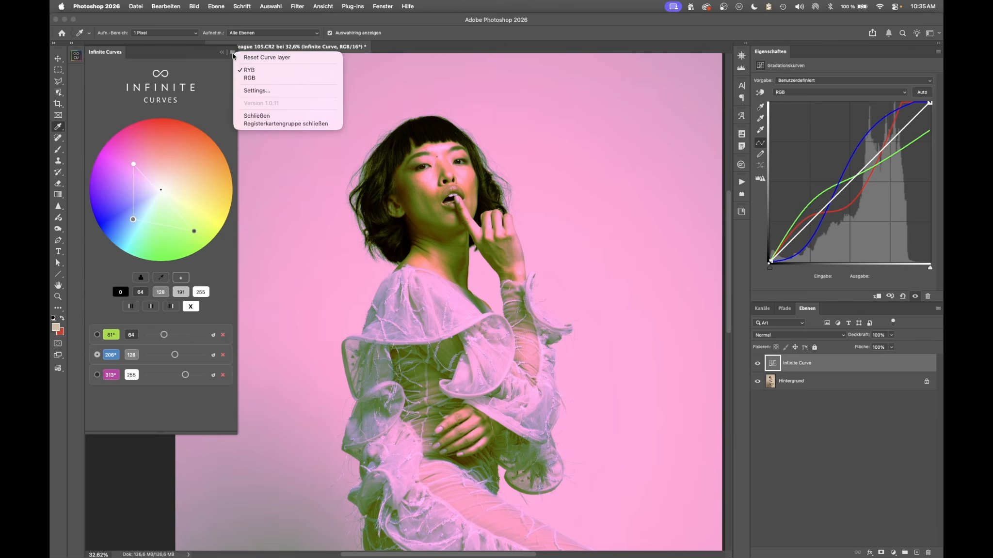
{"action": "left_click", "coordinate": [254, 79]}
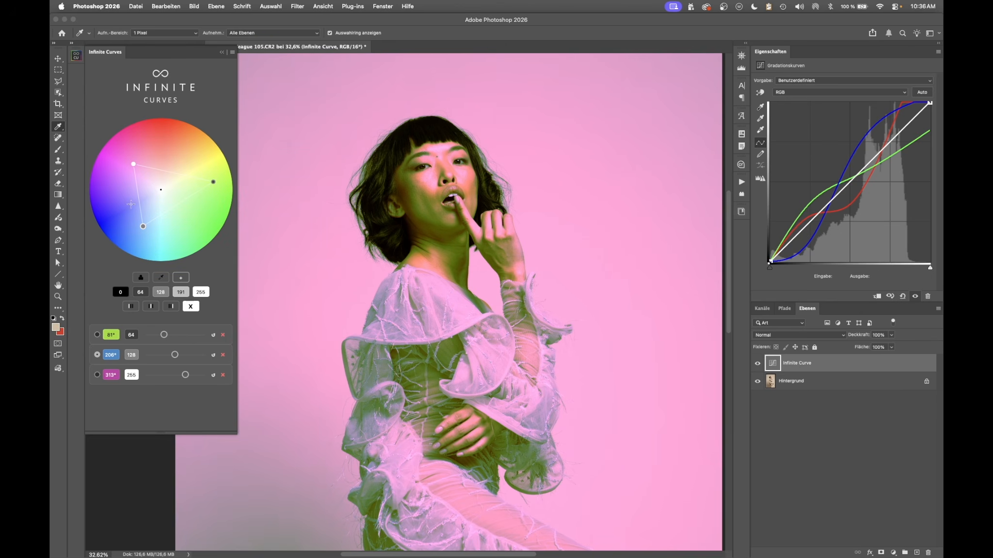
{"action": "left_click", "coordinate": [633, 122]}
{"action": "left_click_drag", "start_coordinate": [210, 179], "coordinate": [183, 154]}
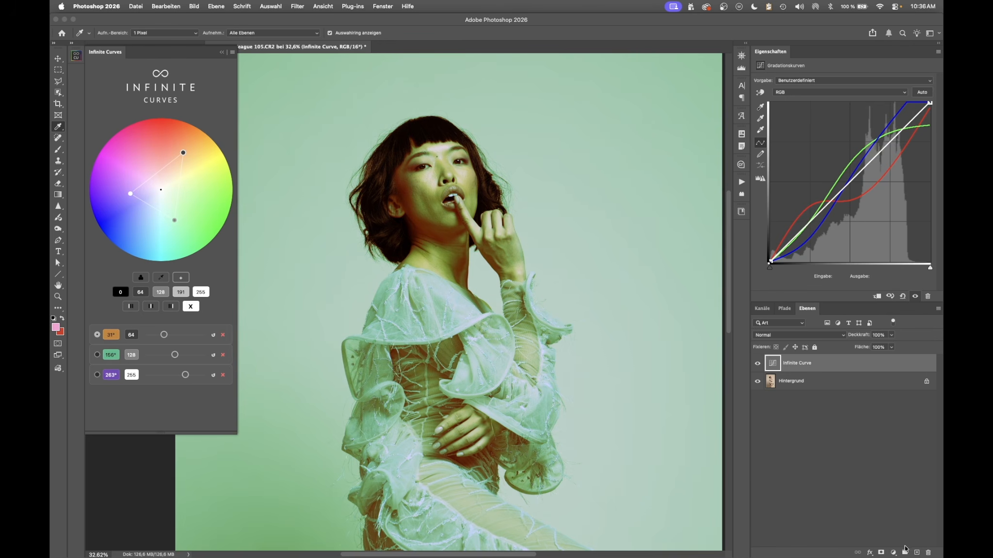
Create a second curve layer above the first with a 191 point in magenta at 325°.
{"action": "left_click", "coordinate": [894, 478]}
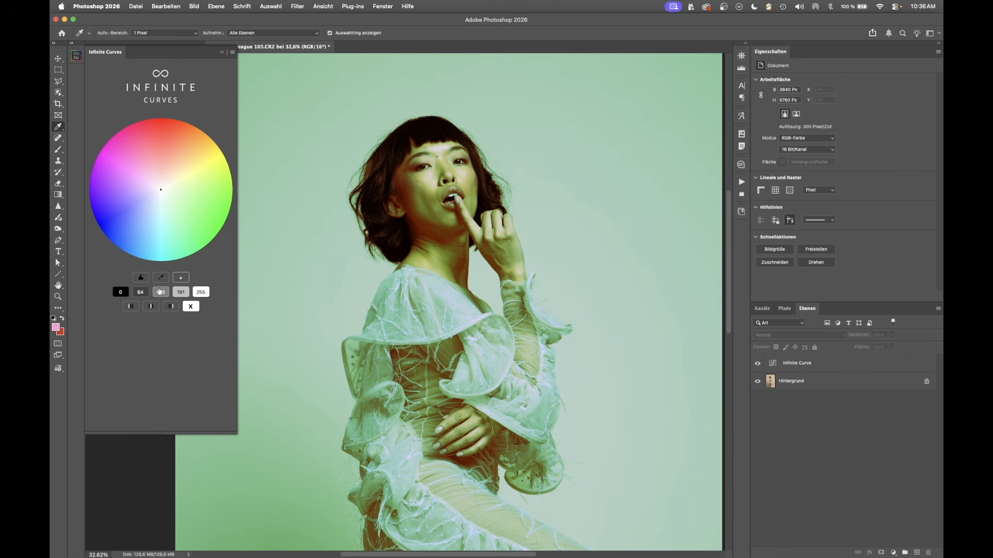
{"action": "left_click", "coordinate": [180, 292]}
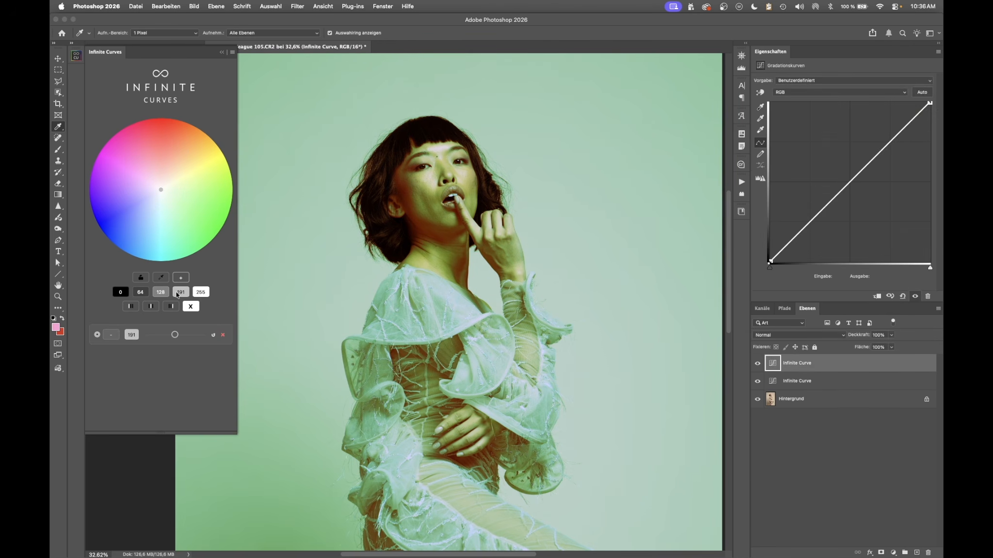
{"action": "left_click_drag", "start_coordinate": [158, 179], "coordinate": [138, 158]}
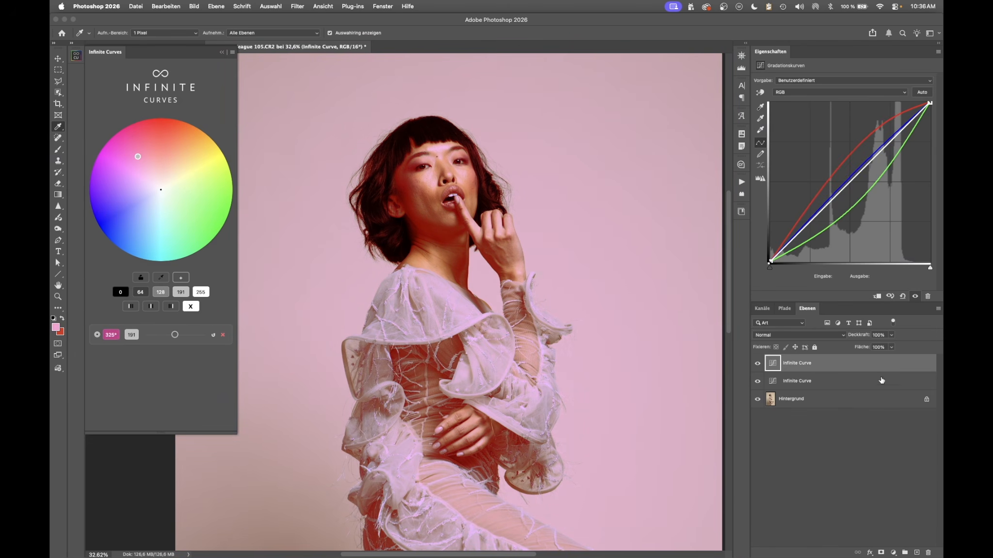
Alternate between the two curve layers to compare their colour points, finishing on the upper layer.
{"action": "left_click", "coordinate": [834, 383]}
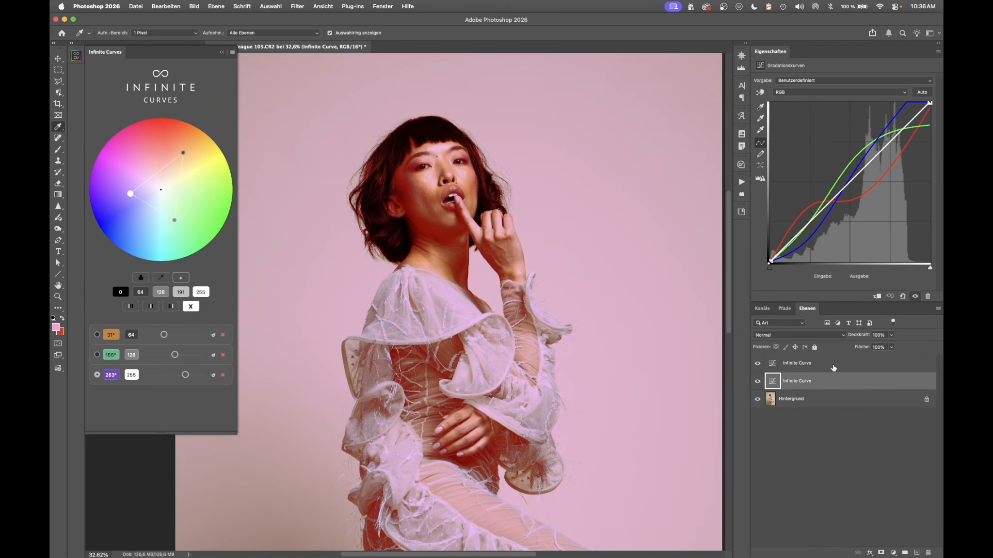
{"action": "left_click", "coordinate": [832, 368]}
{"action": "left_click", "coordinate": [827, 377]}
{"action": "left_click", "coordinate": [827, 368]}
{"action": "left_click", "coordinate": [827, 386]}
{"action": "left_click", "coordinate": [823, 365]}
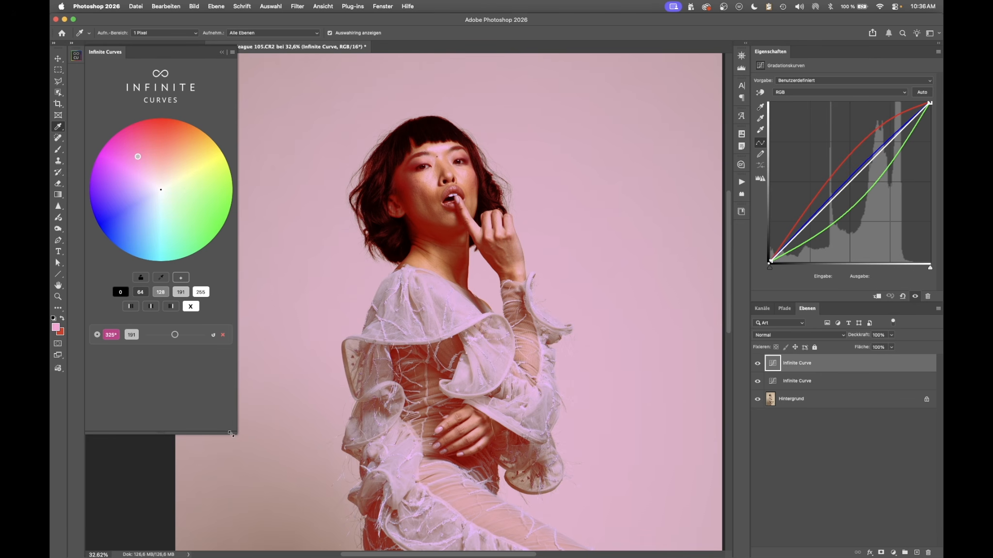
Enlarge the plug-in panel and refine the upper layer's 191 point to 332° with reduced strength and stronger saturation.
{"action": "left_click_drag", "start_coordinate": [235, 432], "coordinate": [427, 527]}
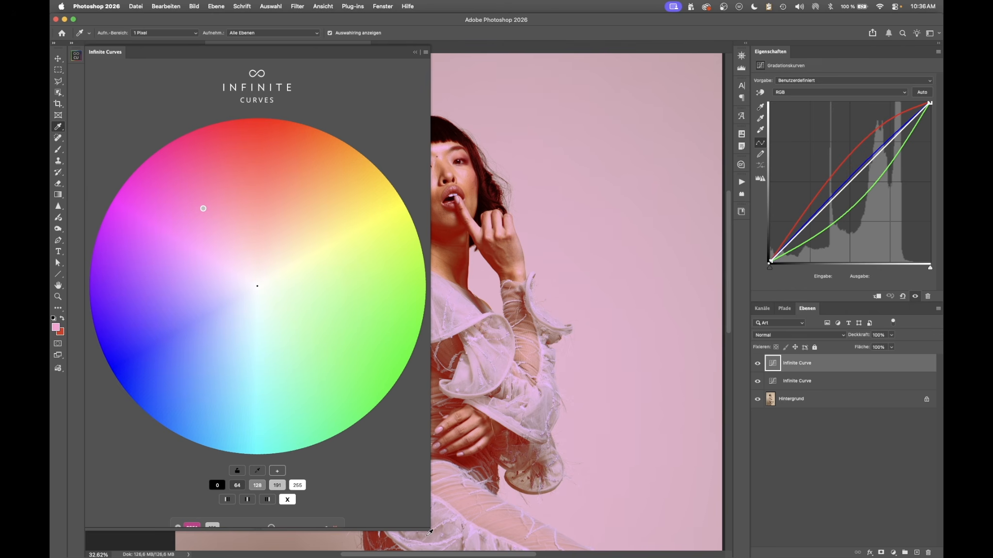
{"action": "left_click_drag", "start_coordinate": [426, 531], "coordinate": [353, 548]}
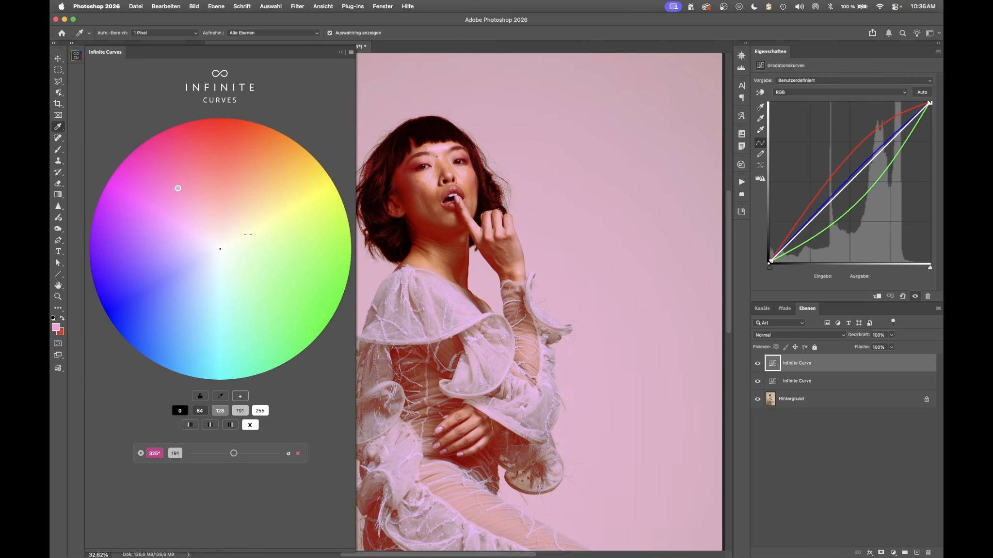
{"action": "left_click", "coordinate": [180, 186]}
{"action": "left_click_drag", "start_coordinate": [186, 192], "coordinate": [191, 196]}
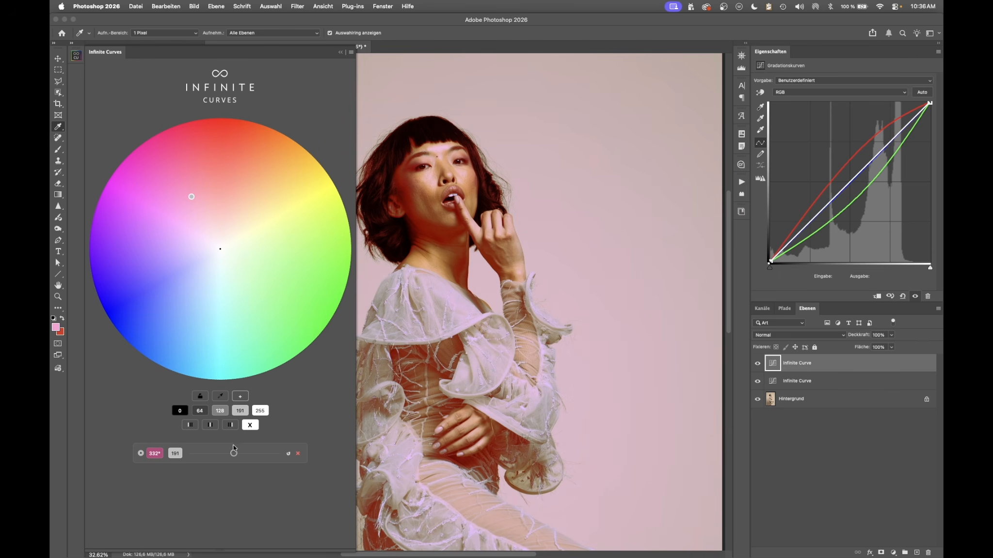
{"action": "left_click_drag", "start_coordinate": [233, 456], "coordinate": [211, 457]}
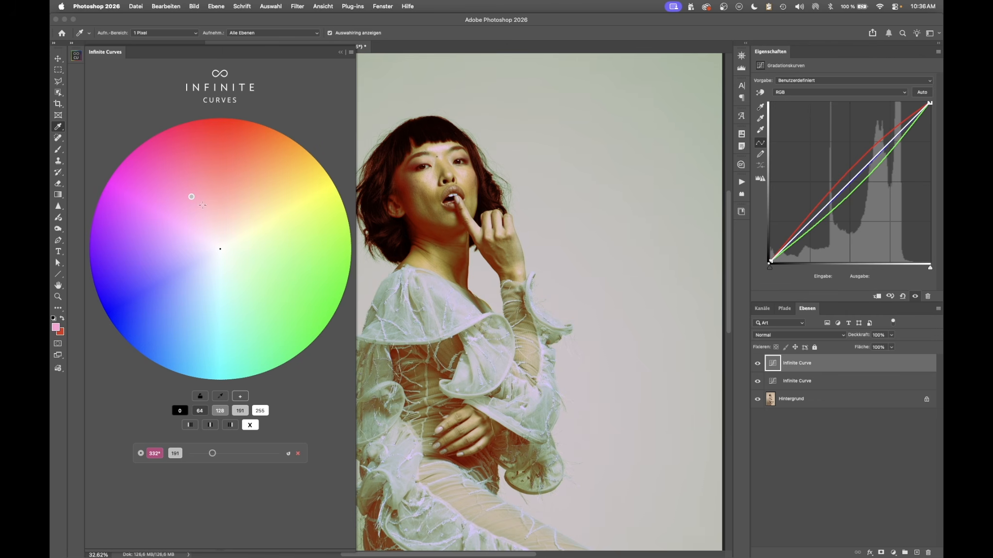
{"action": "left_click_drag", "start_coordinate": [189, 194], "coordinate": [177, 170]}
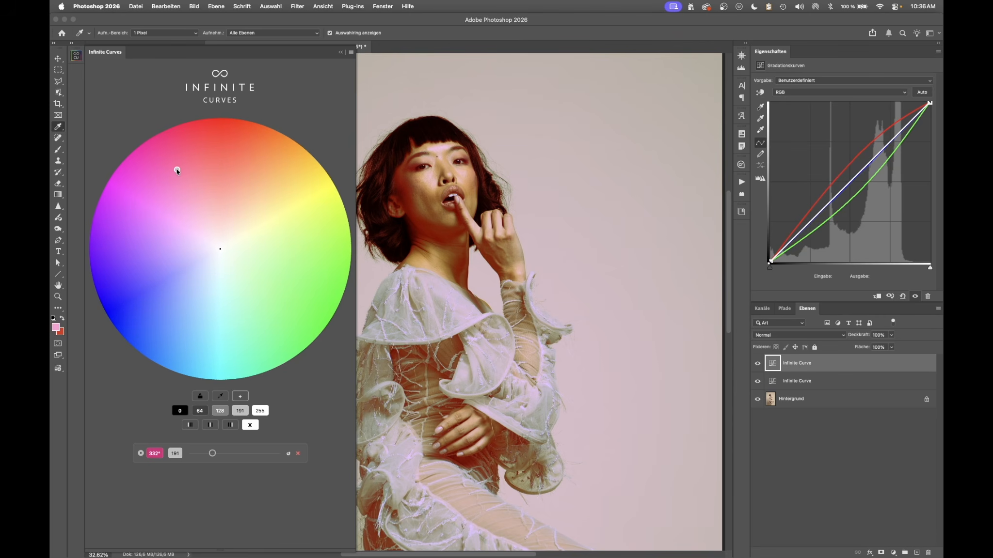
Try hiding the plug-in's logo through its settings, and restore it.
{"action": "left_click", "coordinate": [351, 52]}
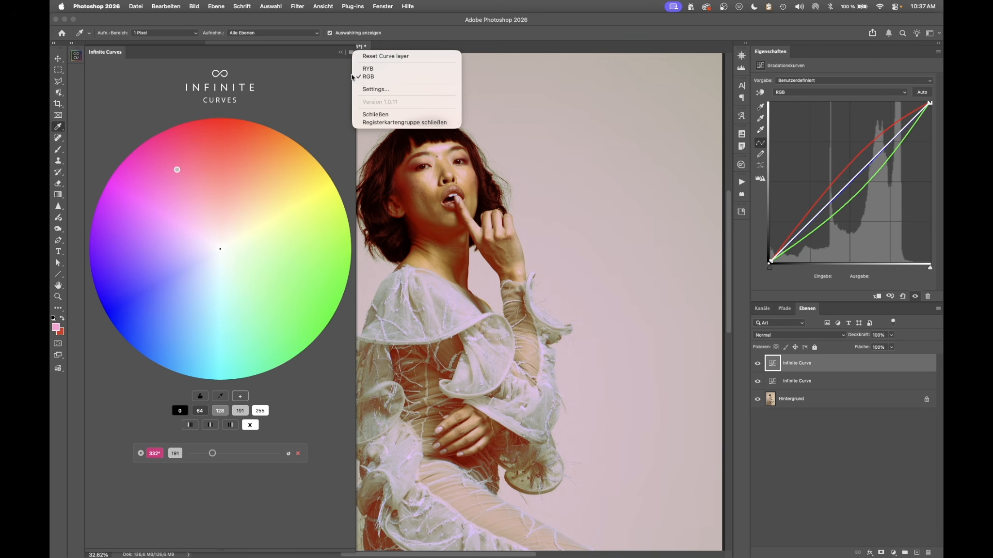
{"action": "left_click", "coordinate": [370, 90]}
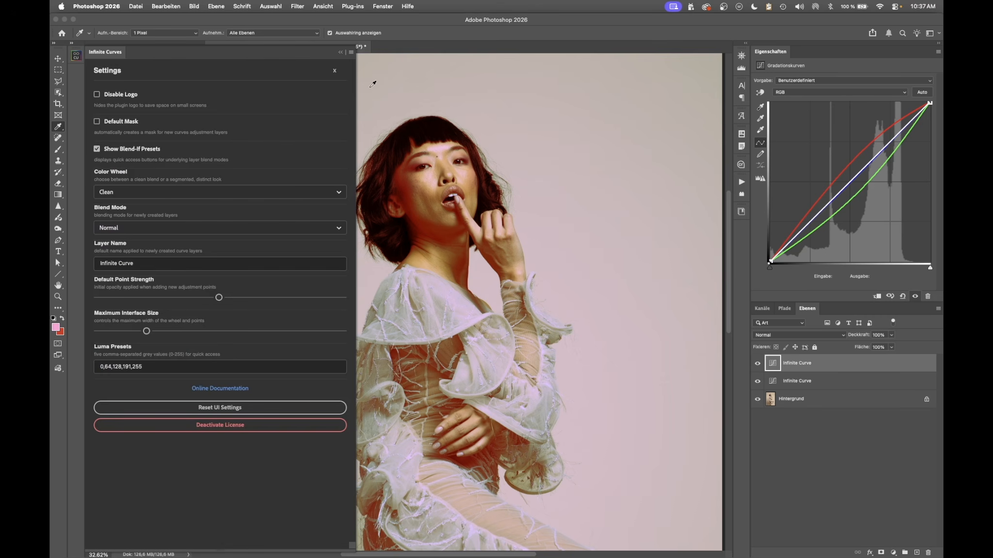
{"action": "left_click", "coordinate": [335, 72]}
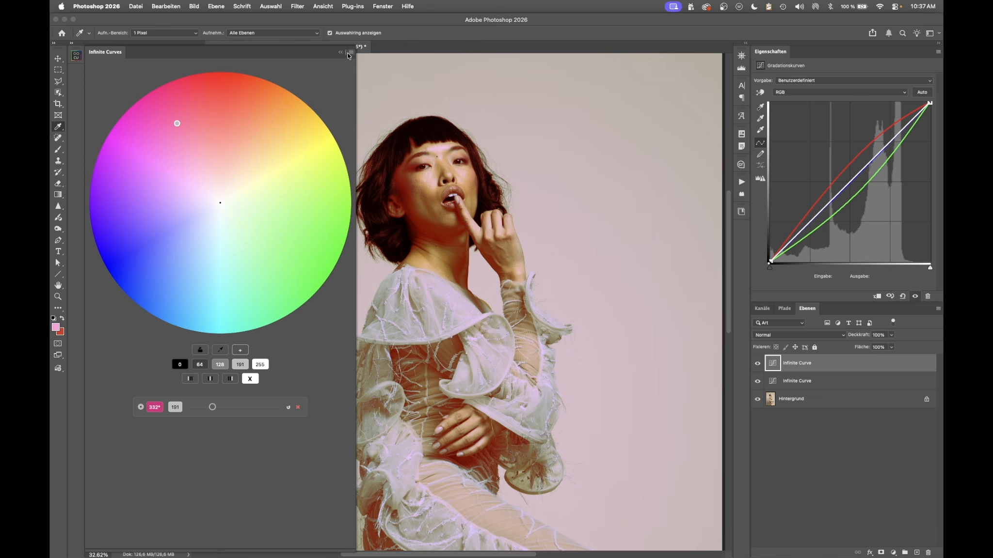
{"action": "left_click", "coordinate": [351, 54]}
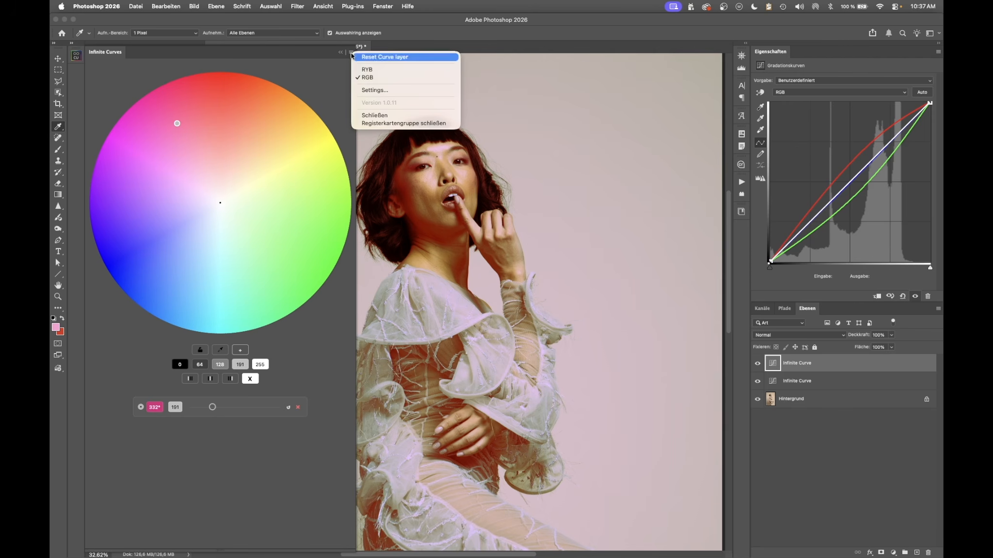
{"action": "left_click", "coordinate": [371, 91]}
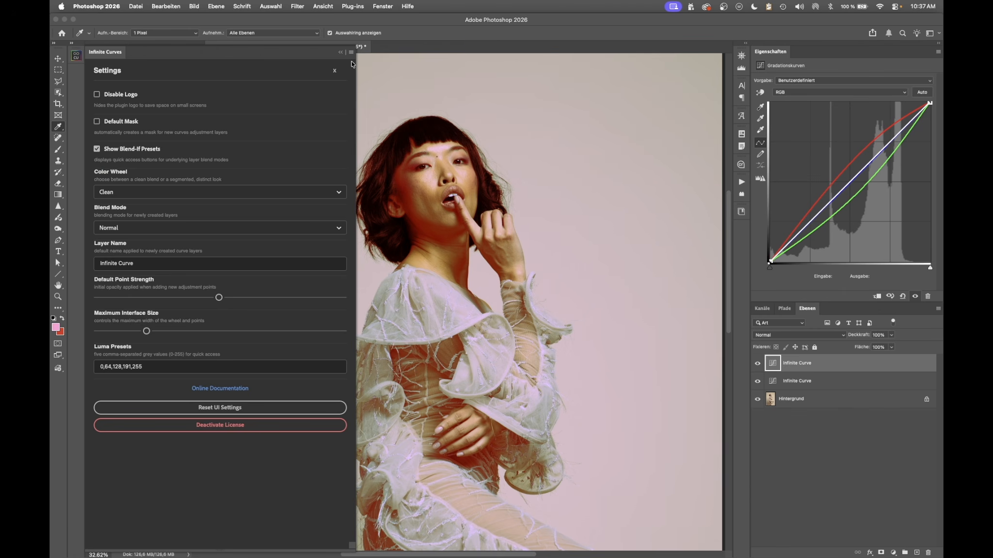
{"action": "left_click", "coordinate": [334, 70]}
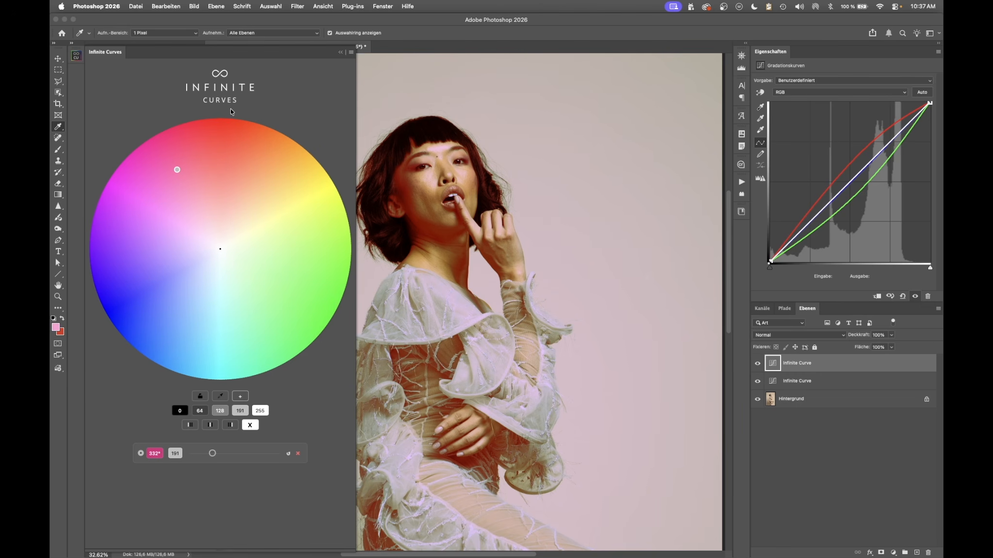
Try hiding the Blend-If presets through the plug-in settings, and turn them back on.
{"action": "left_click", "coordinate": [351, 55]}
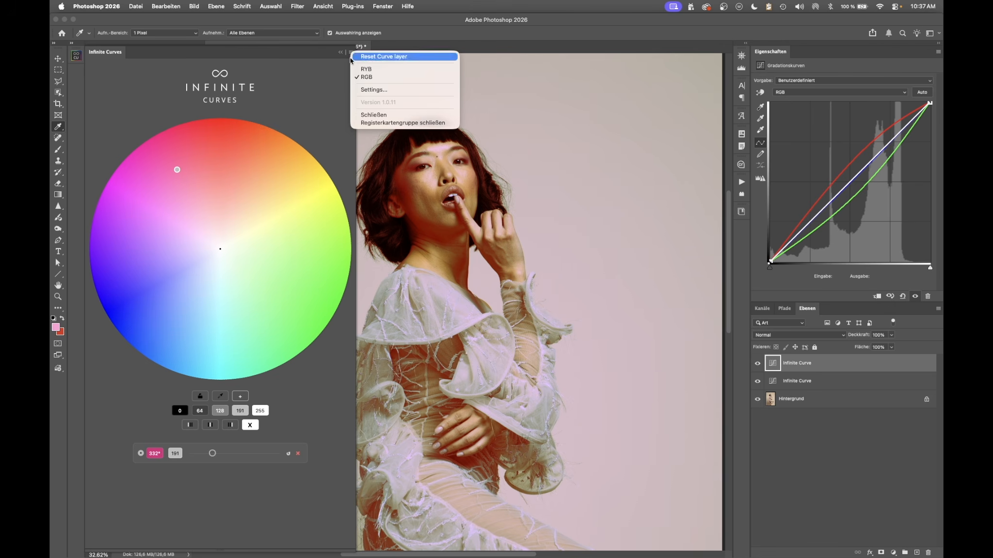
{"action": "left_click", "coordinate": [362, 87]}
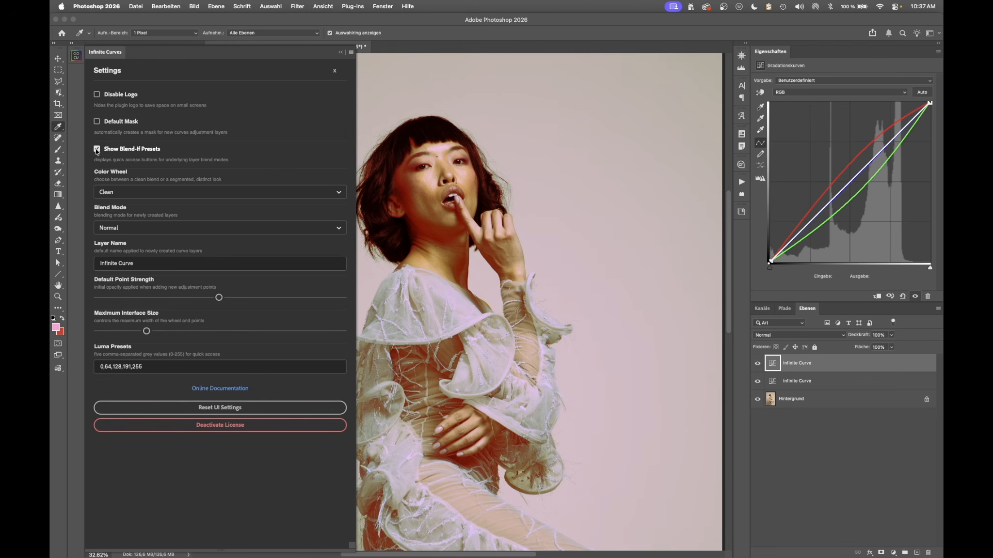
{"action": "left_click", "coordinate": [133, 148]}
{"action": "left_click", "coordinate": [333, 71]}
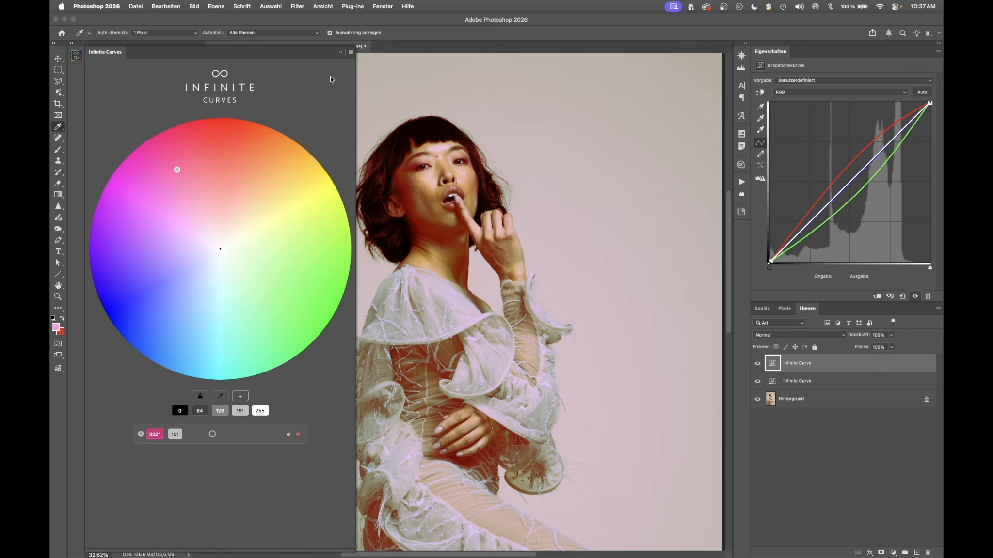
{"action": "left_click", "coordinate": [351, 53]}
{"action": "left_click", "coordinate": [369, 89]}
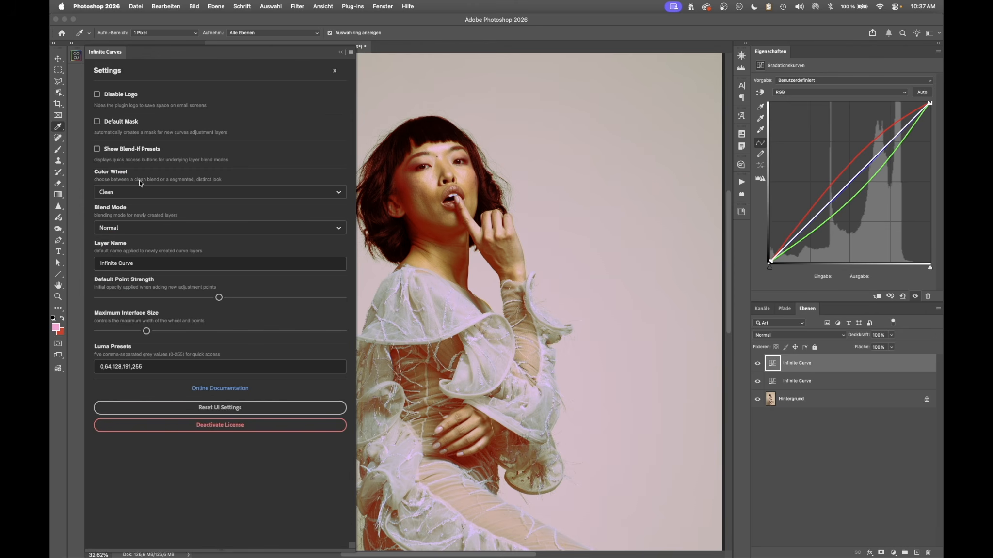
{"action": "left_click", "coordinate": [118, 152]}
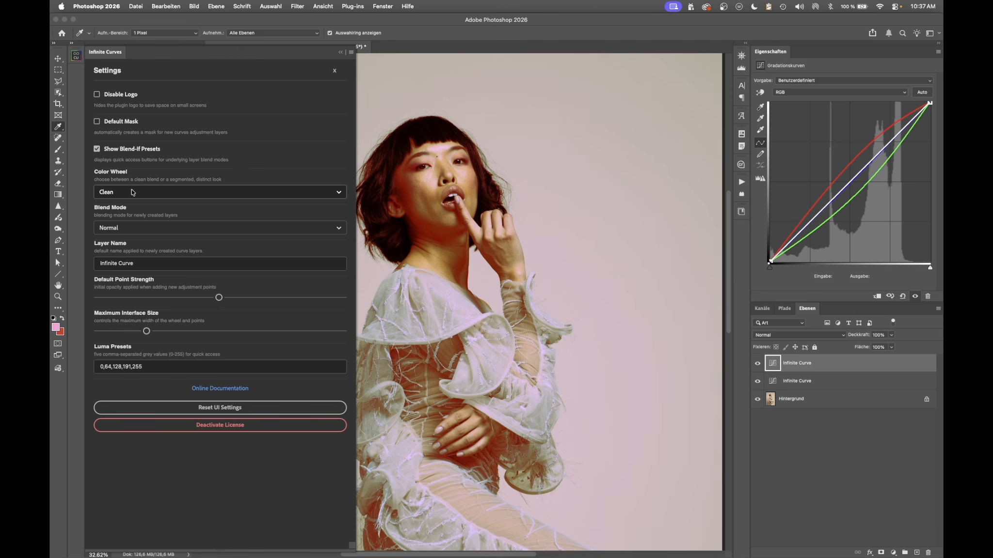
Change the plug-in's Color Wheel setting to Segmented and return to the wheel.
{"action": "left_click", "coordinate": [123, 192]}
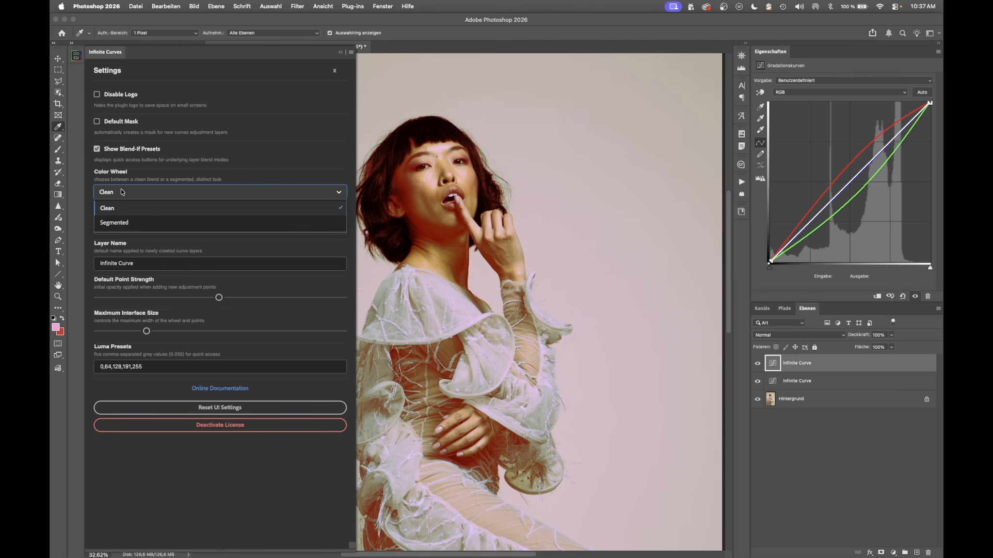
{"action": "left_click", "coordinate": [114, 223]}
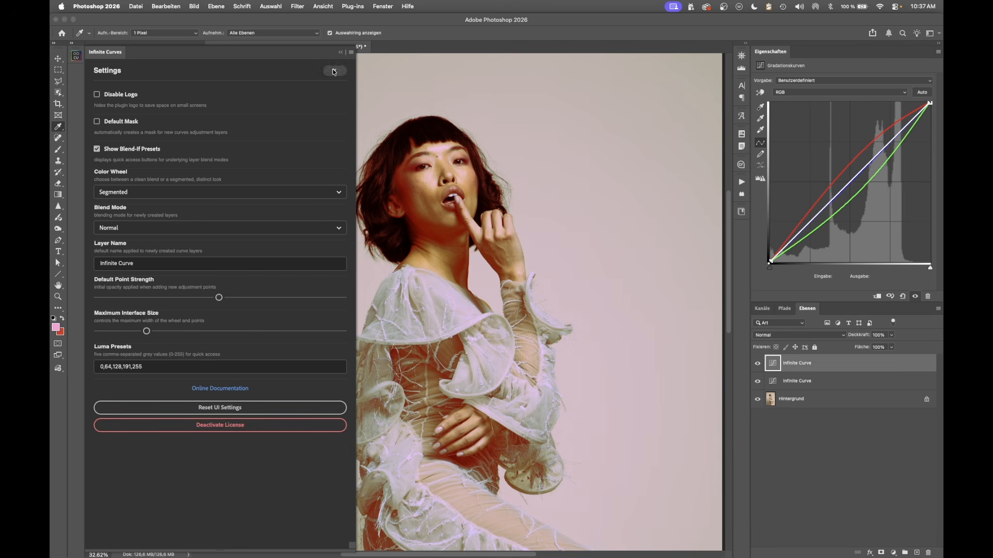
{"action": "left_click", "coordinate": [334, 70]}
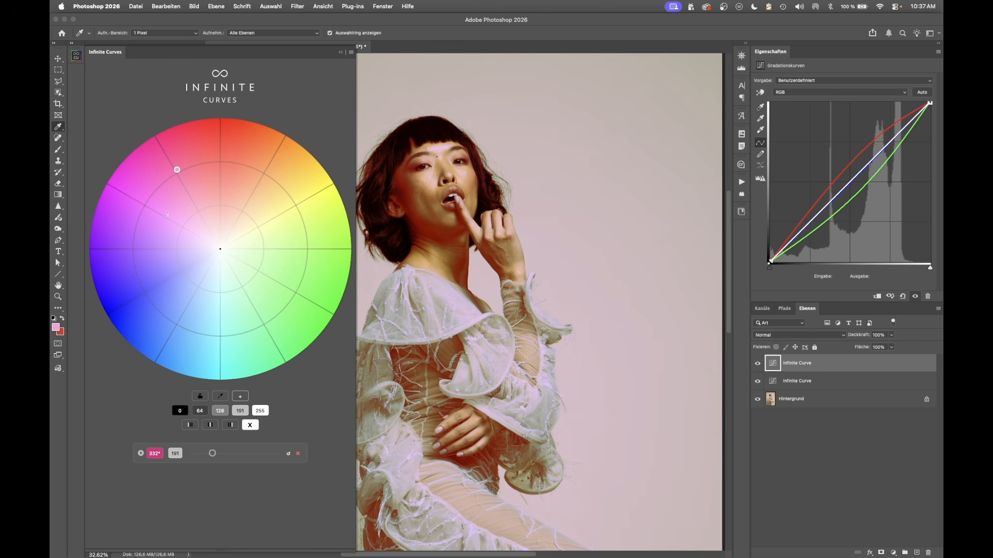
Examine the default Blend Mode options and the Layer Name field in the plug-in settings.
{"action": "left_click", "coordinate": [351, 52]}
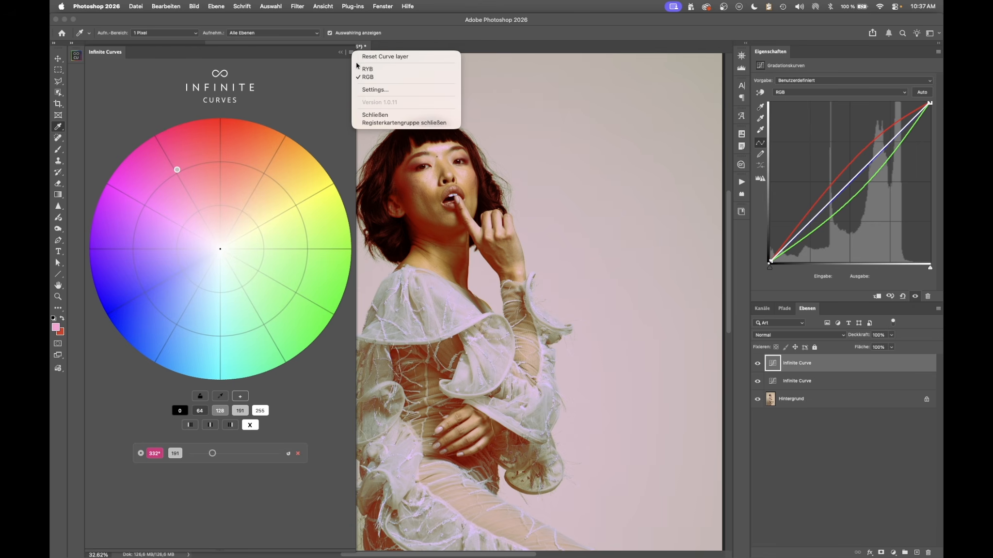
{"action": "left_click", "coordinate": [375, 90]}
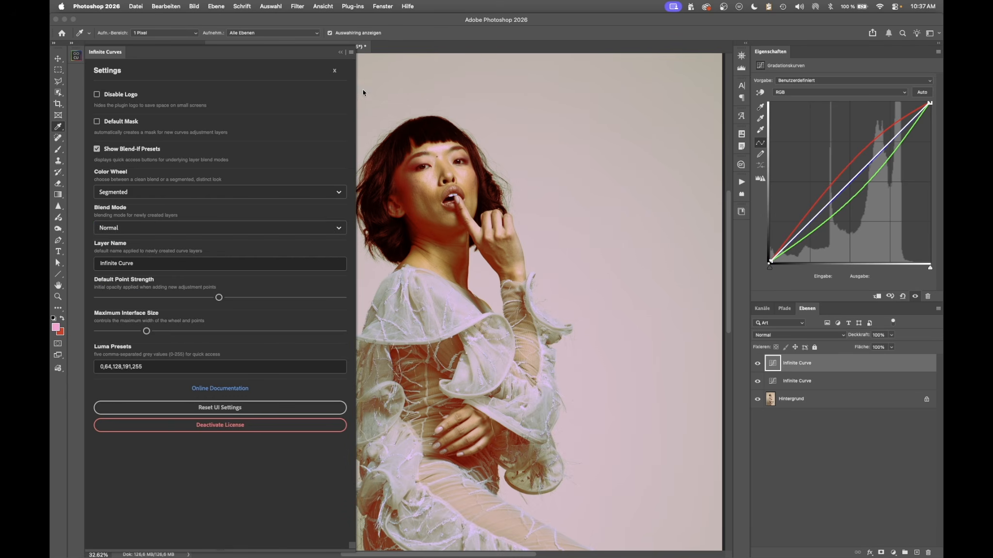
{"action": "left_click", "coordinate": [164, 230]}
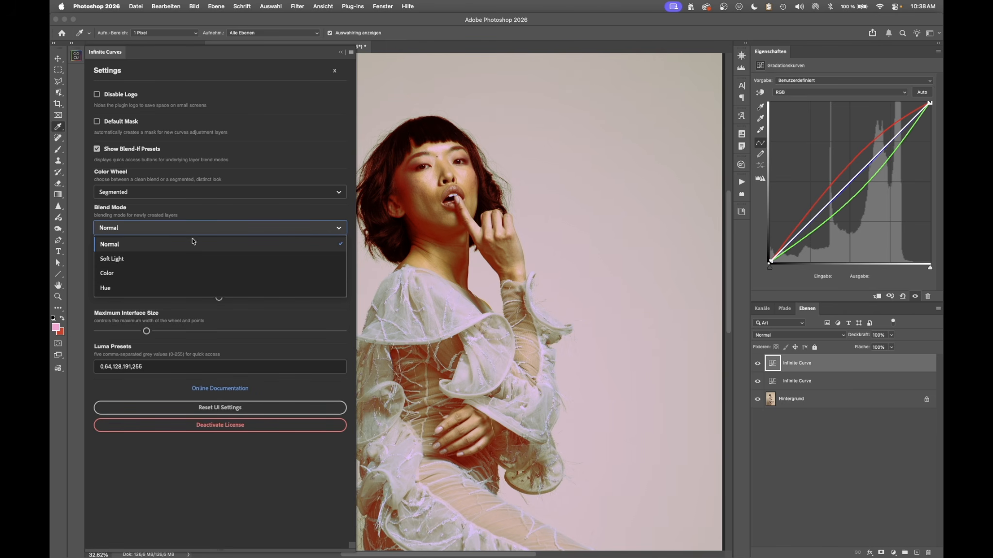
{"action": "left_click", "coordinate": [246, 203]}
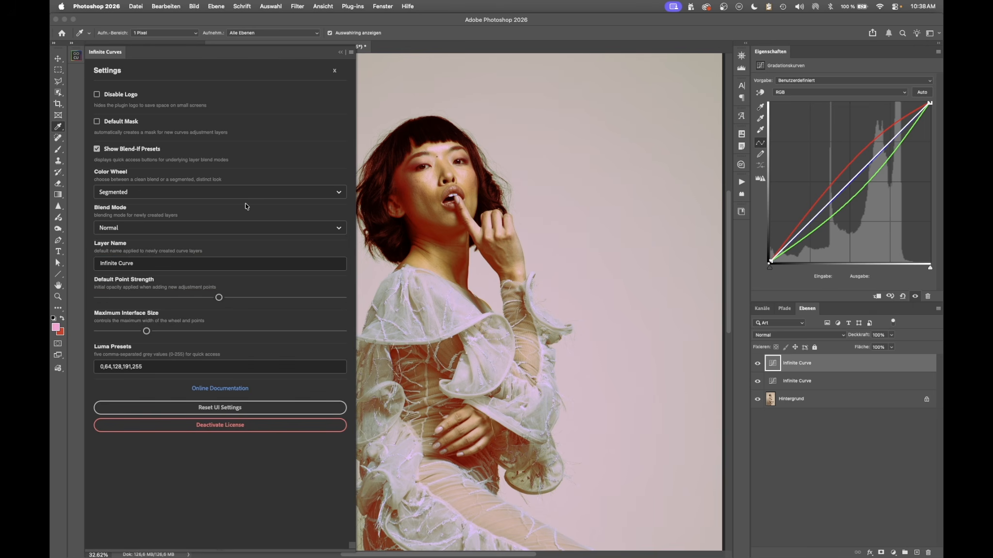
{"action": "left_click", "coordinate": [186, 262]}
{"action": "left_click", "coordinate": [186, 262]}
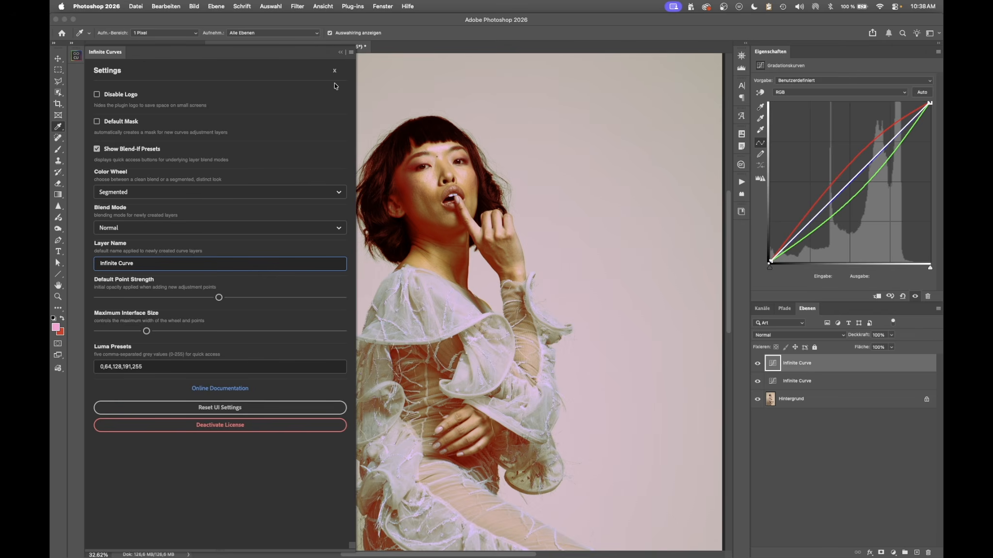
{"action": "left_click", "coordinate": [335, 70]}
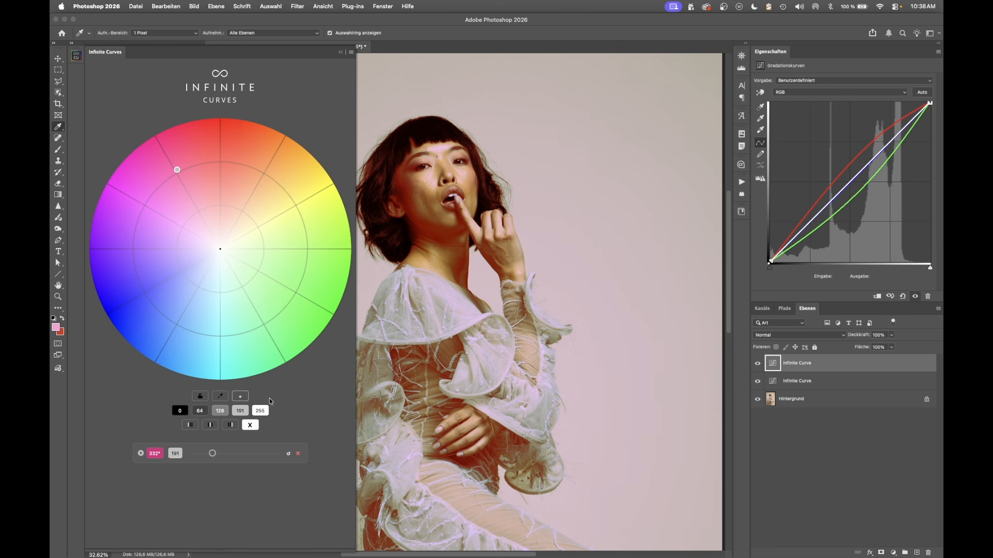
Set the plug-in's Luma Presets to 0,255 and return to the colour wheel.
{"action": "left_click", "coordinate": [351, 52]}
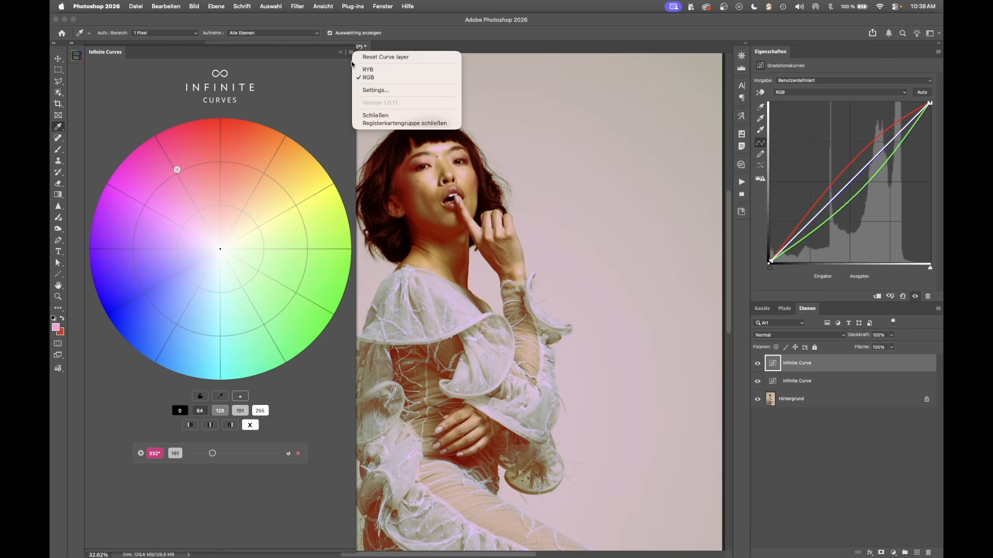
{"action": "left_click", "coordinate": [374, 90]}
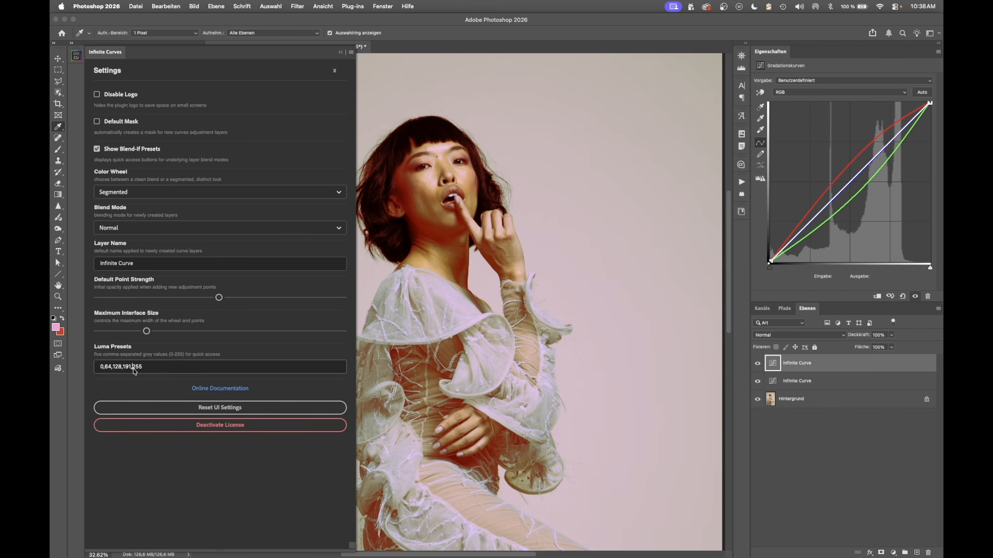
{"action": "right_click", "coordinate": [112, 372]}
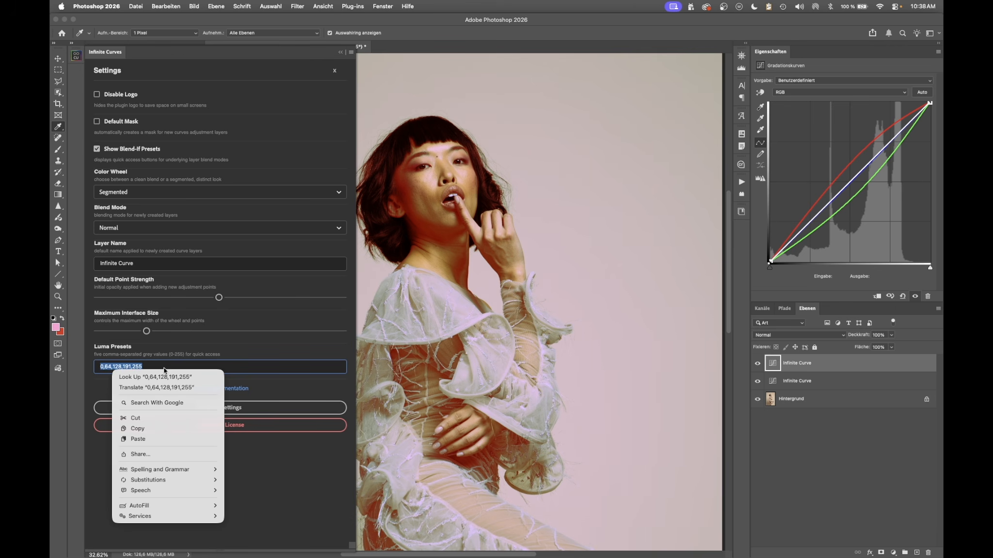
{"action": "left_click", "coordinate": [164, 368]}
{"action": "type", "text": "0,"}
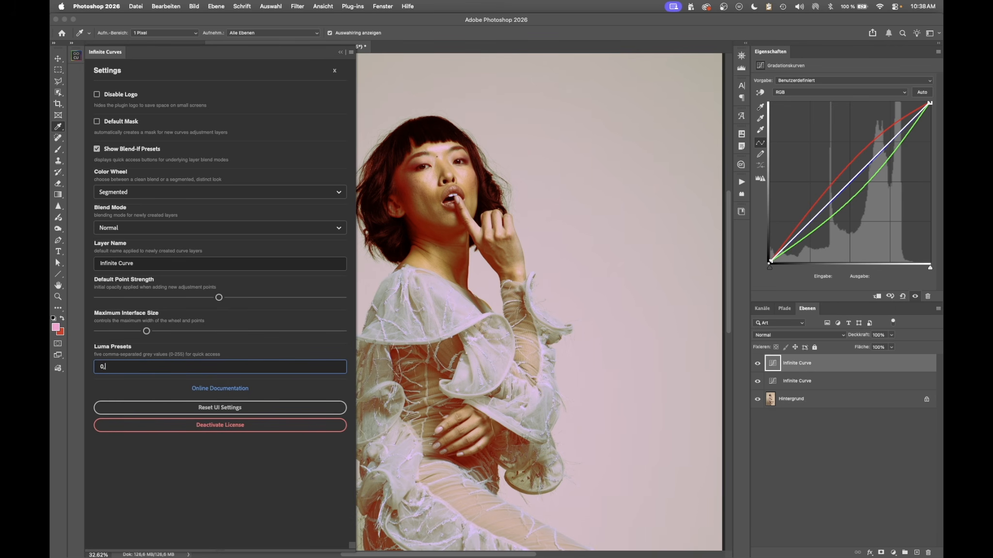
{"action": "type", "text": "2555"}
{"action": "key", "text": "BackSpace"}
{"action": "left_click", "coordinate": [335, 71]}
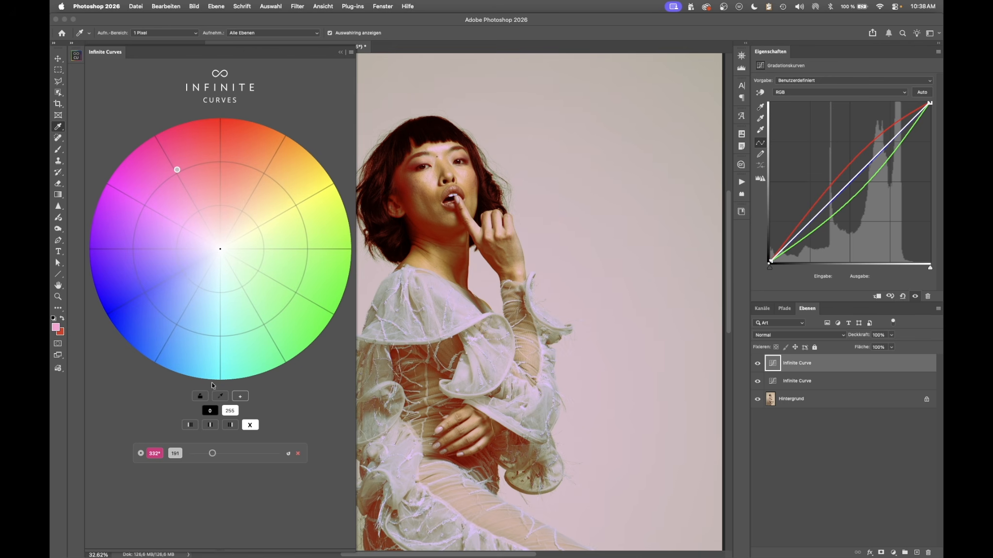
Reset the plug-in's UI settings to their defaults and activate the plug-in's licence again.
{"action": "left_click", "coordinate": [355, 56]}
{"action": "left_click", "coordinate": [367, 91]}
{"action": "left_click", "coordinate": [203, 406]}
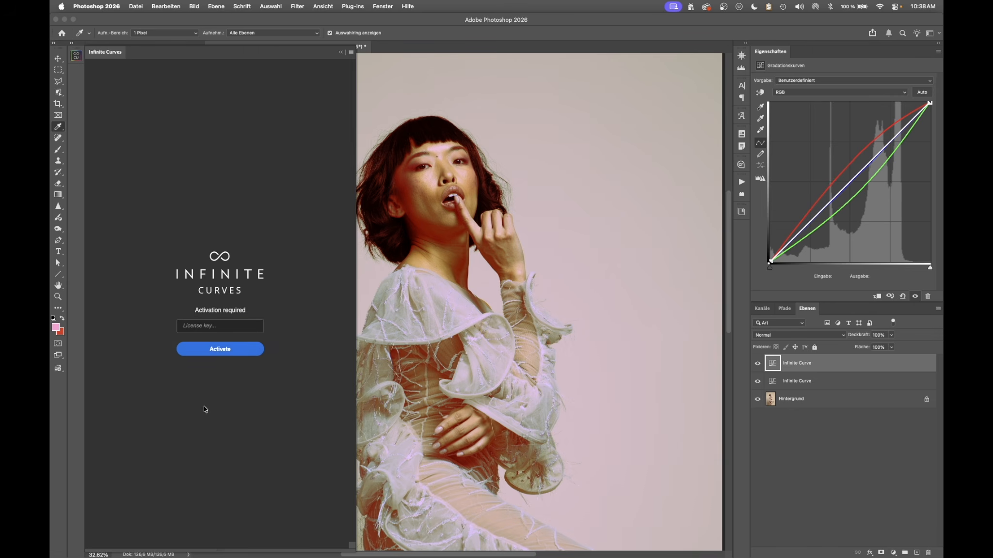
{"action": "left_click", "coordinate": [242, 347]}
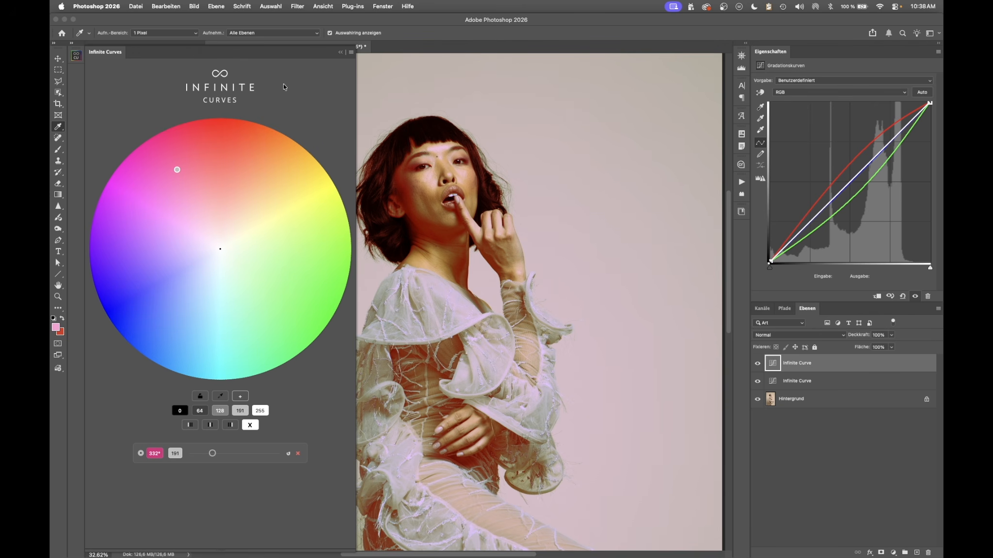
Shift the upper layer's 191 point to a weaker 310° magenta and add a 0 point in green at 142°.
{"action": "left_click_drag", "start_coordinate": [177, 170], "coordinate": [179, 214]}
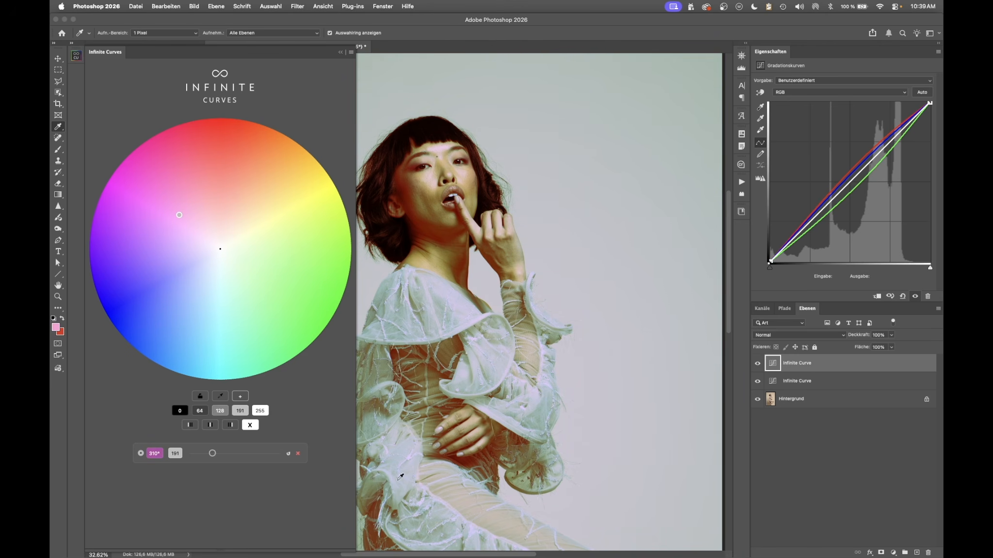
{"action": "left_click", "coordinate": [183, 410]}
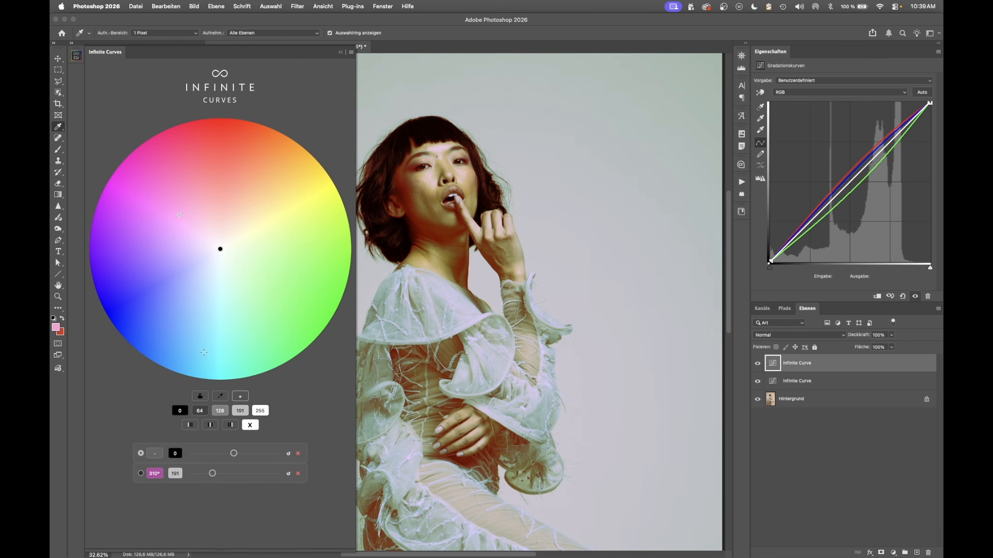
{"action": "left_click_drag", "start_coordinate": [226, 250], "coordinate": [242, 278]}
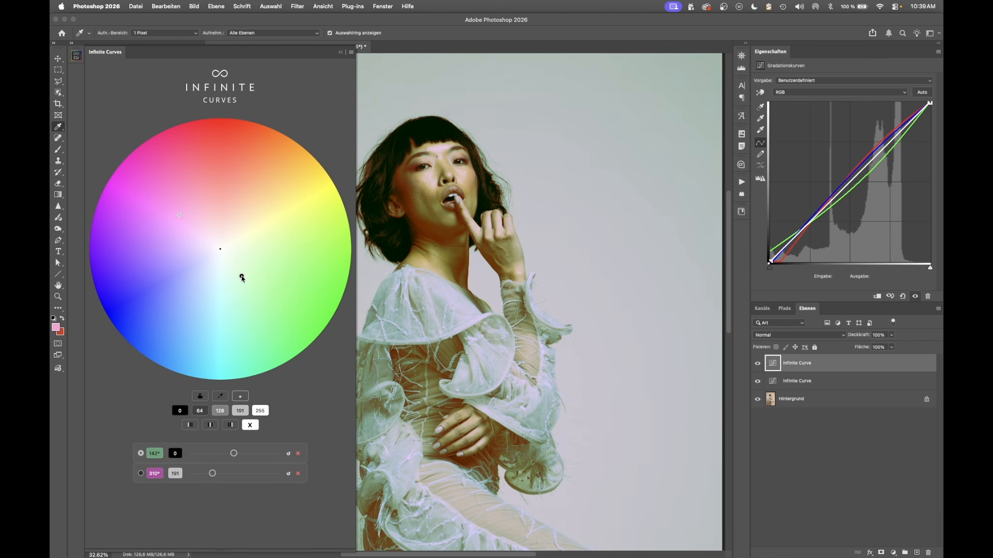
Switch the colour wheel to RYB and move the 0 point to a yellow-green at 83°.
{"action": "left_click", "coordinate": [351, 53]}
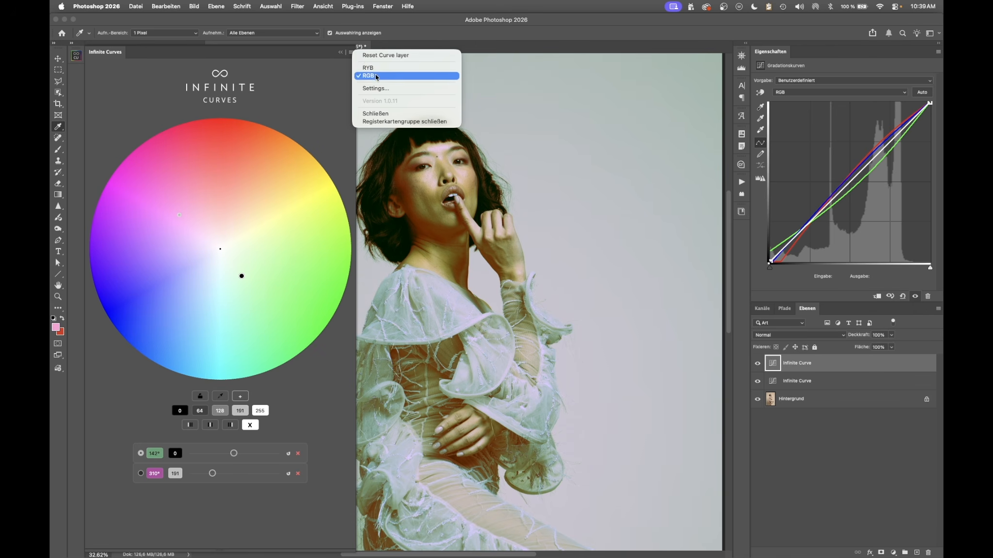
{"action": "left_click", "coordinate": [371, 68]}
{"action": "left_click_drag", "start_coordinate": [221, 283], "coordinate": [245, 282]}
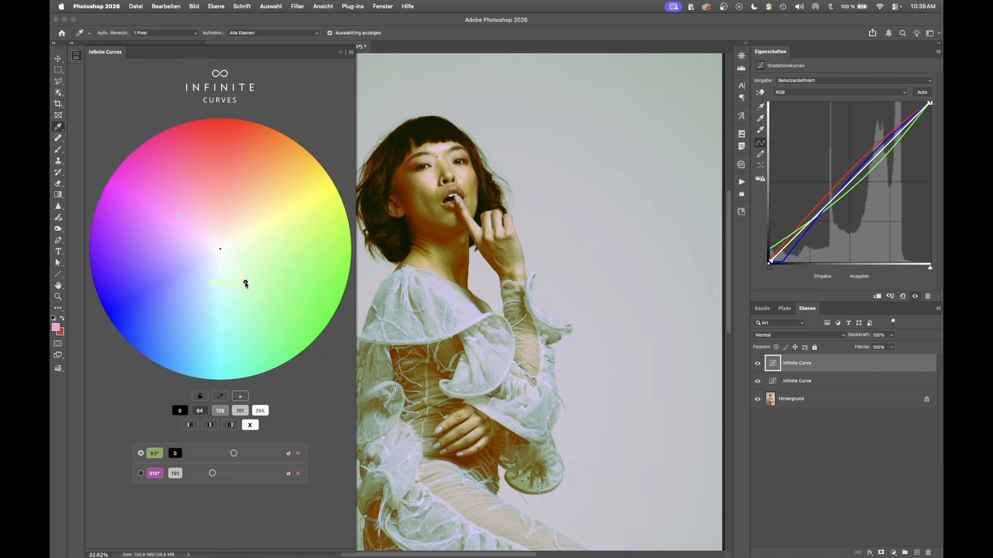
Link the two points and move them together to 147° for 0 and 0° for 191, and delete both points.
{"action": "left_click", "coordinate": [201, 397]}
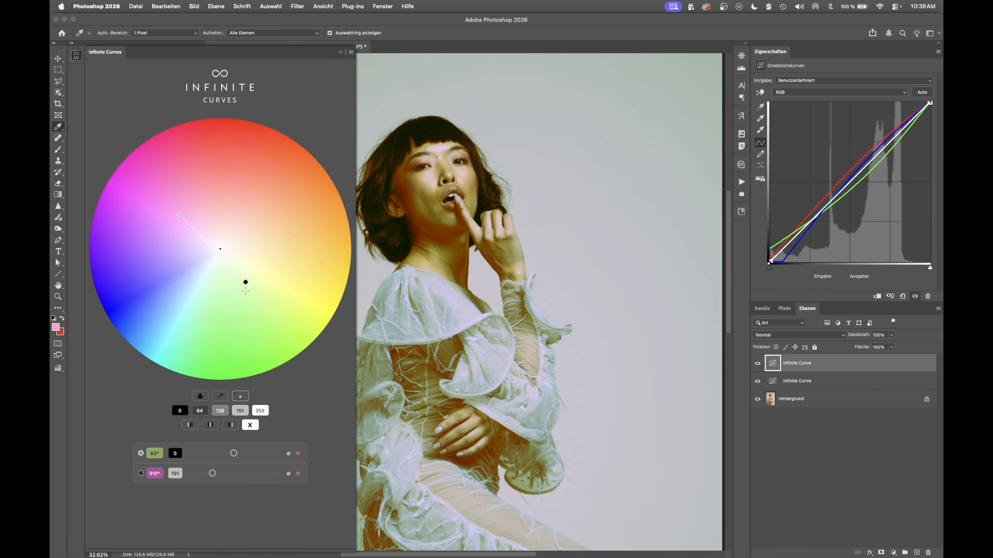
{"action": "left_click_drag", "start_coordinate": [246, 290], "coordinate": [213, 277]}
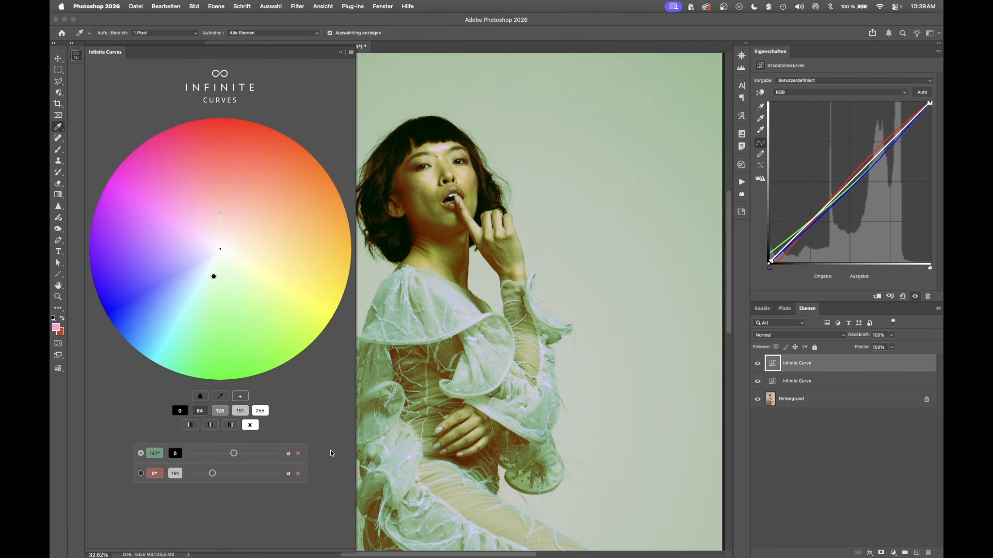
{"action": "left_click", "coordinate": [298, 473]}
{"action": "left_click", "coordinate": [297, 454]}
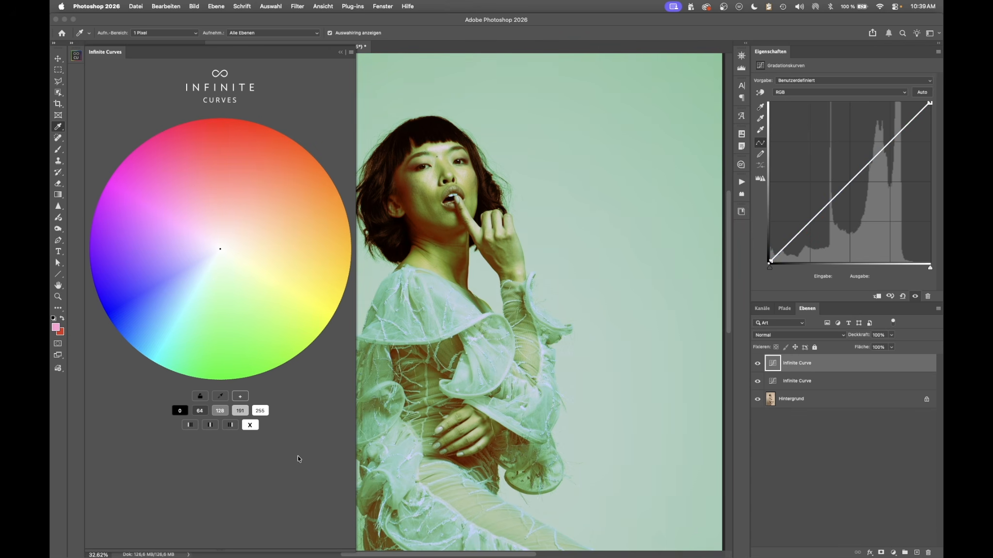